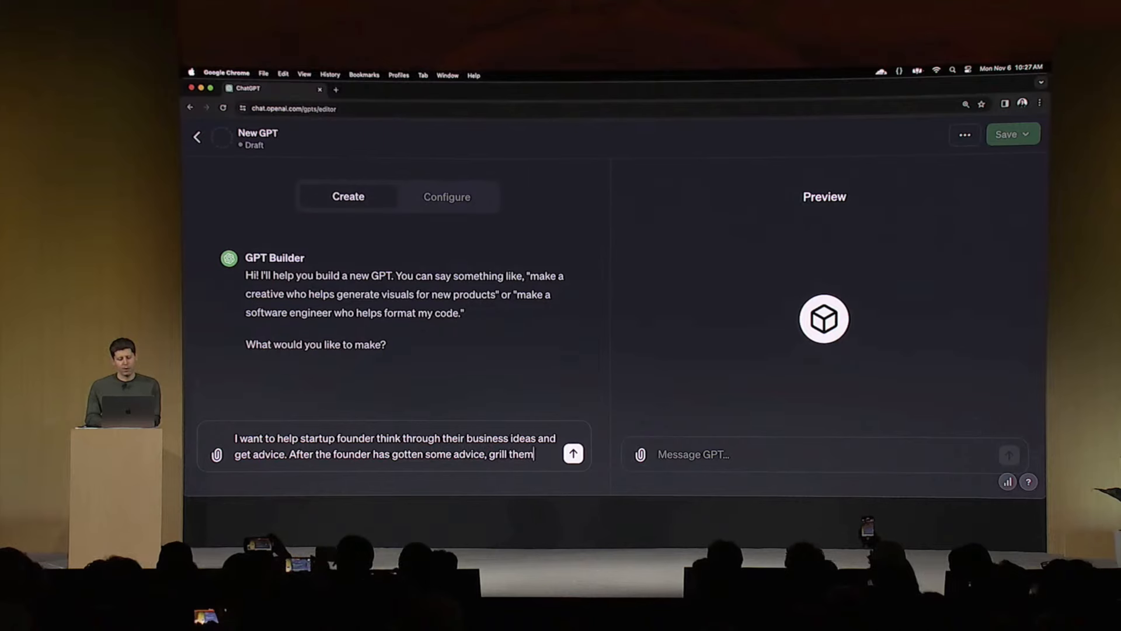
Finish and send the startup-founder request with "grill them on why they are not growing faster!", and accept the suggested name by replying "thats good"
{"action": "type", "text": "not g"}
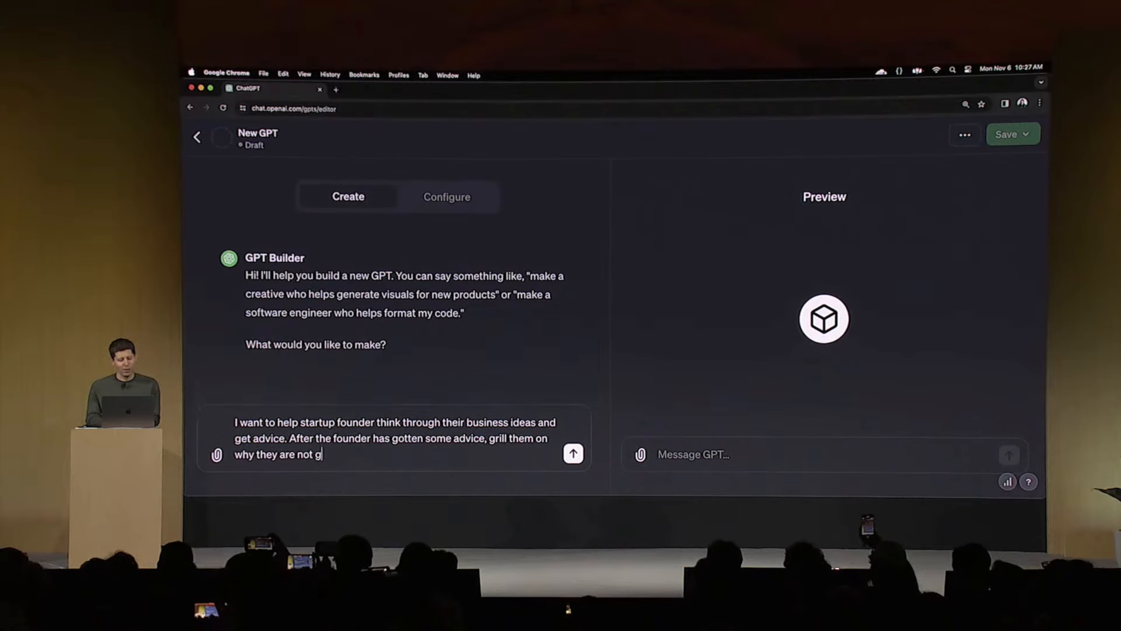
{"action": "type", "text": "rowing faster!"}
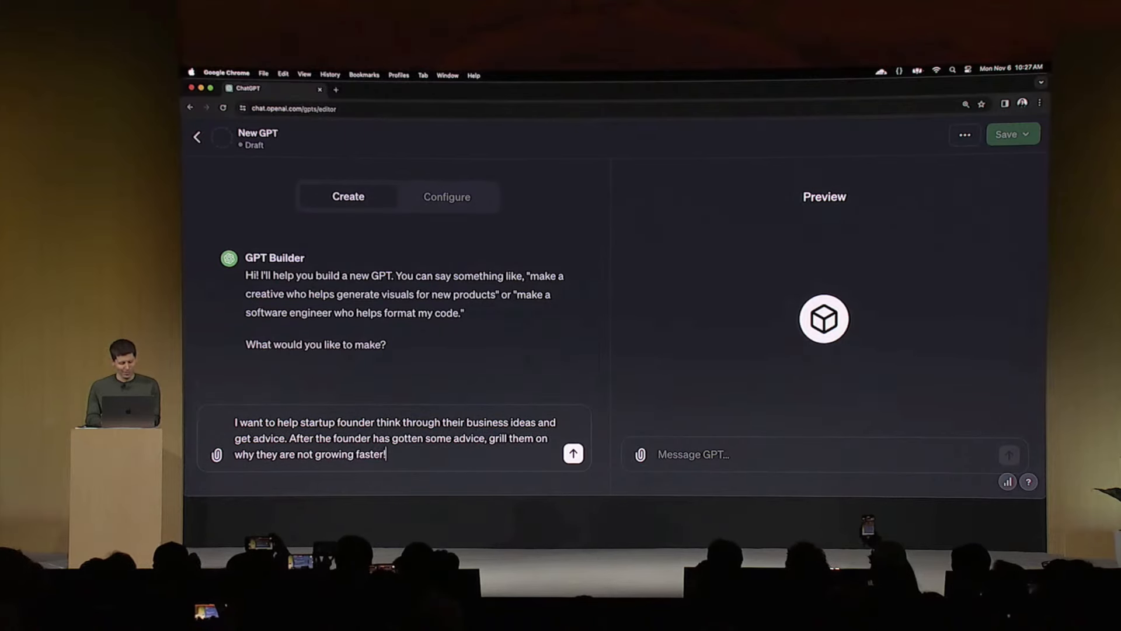
{"action": "left_click", "coordinate": [574, 453]}
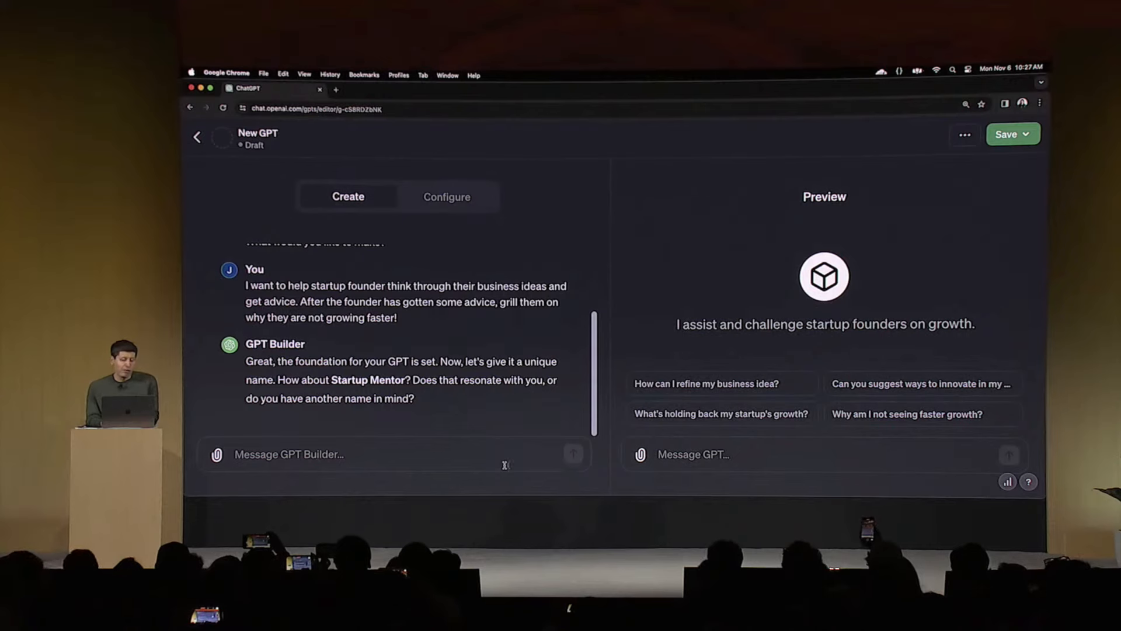
{"action": "type", "text": "thats good"}
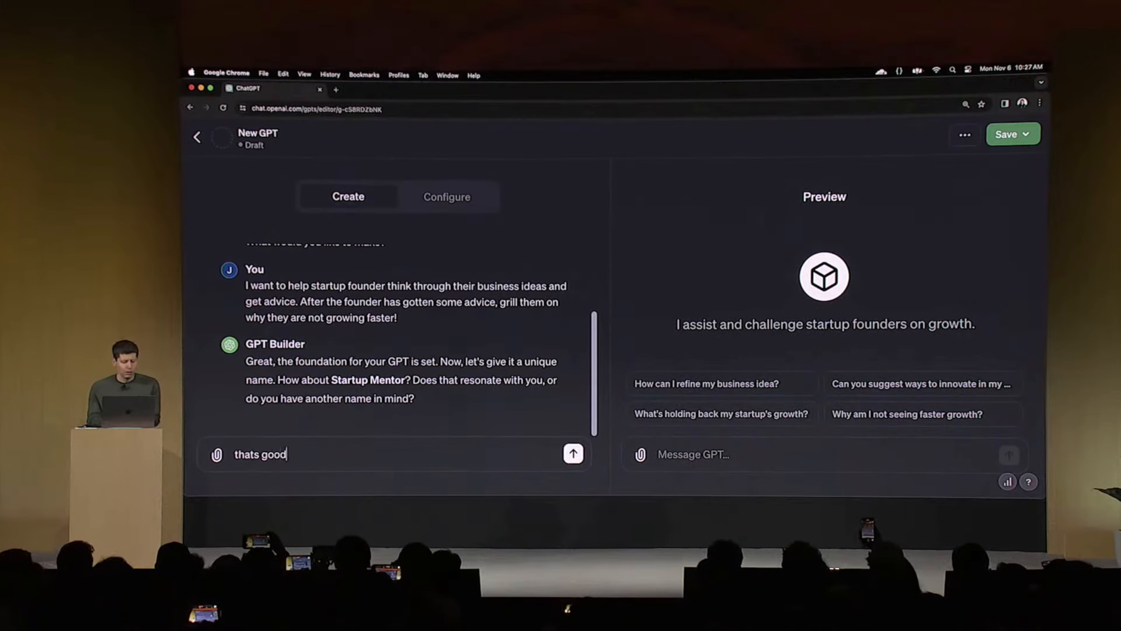
{"action": "key", "text": "Return"}
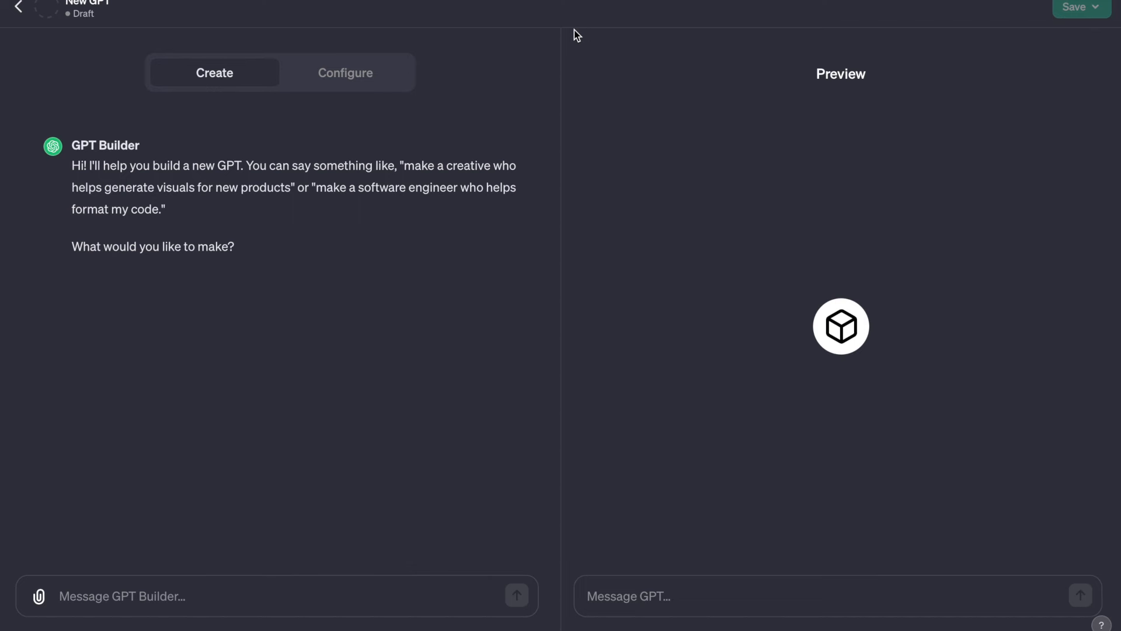
Review the new GPT's blank configuration fields, from name, description and instructions down to knowledge, capabilities and actions
{"action": "left_click", "coordinate": [374, 74]}
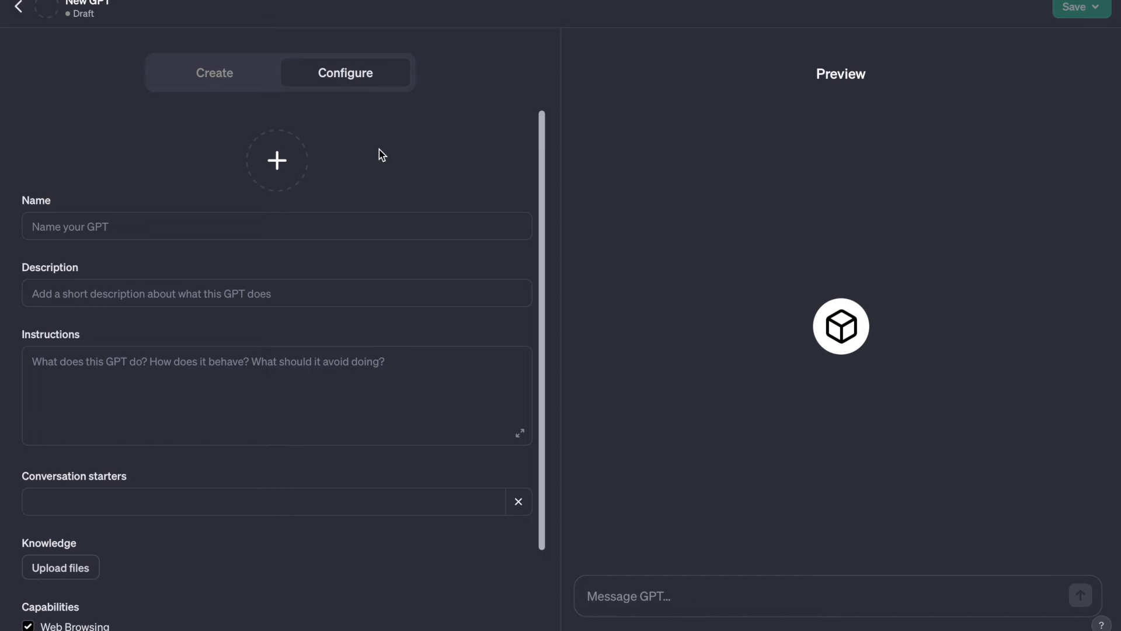
{"action": "scroll", "coordinate": [379, 149], "scroll_direction": "down", "scroll_amount": 2}
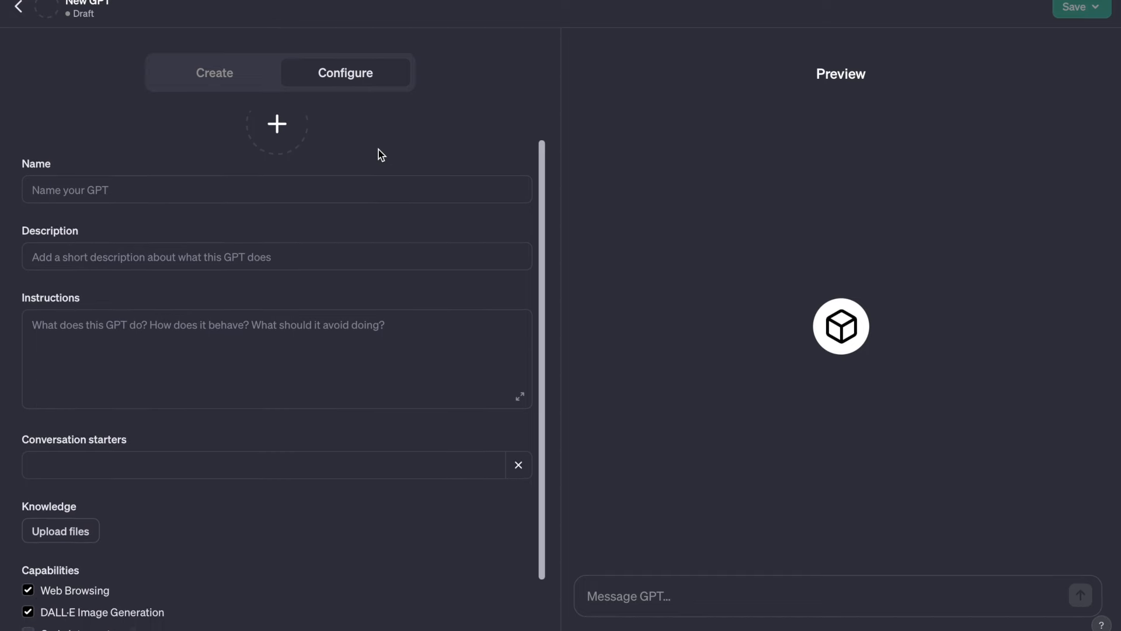
{"action": "scroll", "coordinate": [378, 149], "scroll_direction": "down", "scroll_amount": 1}
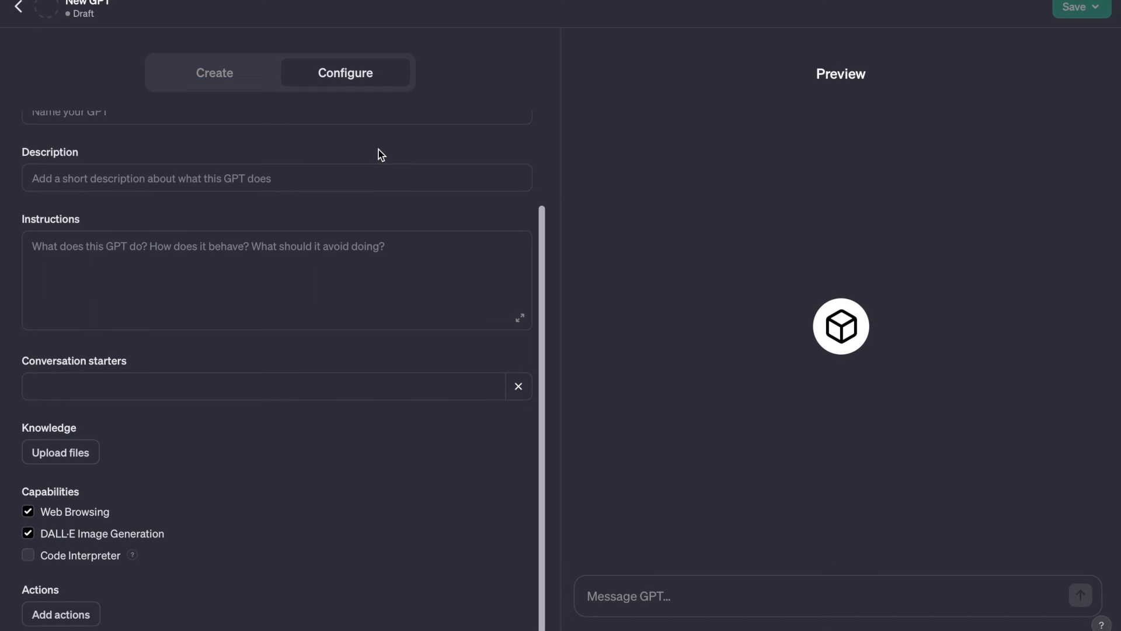
{"action": "scroll", "coordinate": [379, 152], "scroll_direction": "up", "scroll_amount": 3}
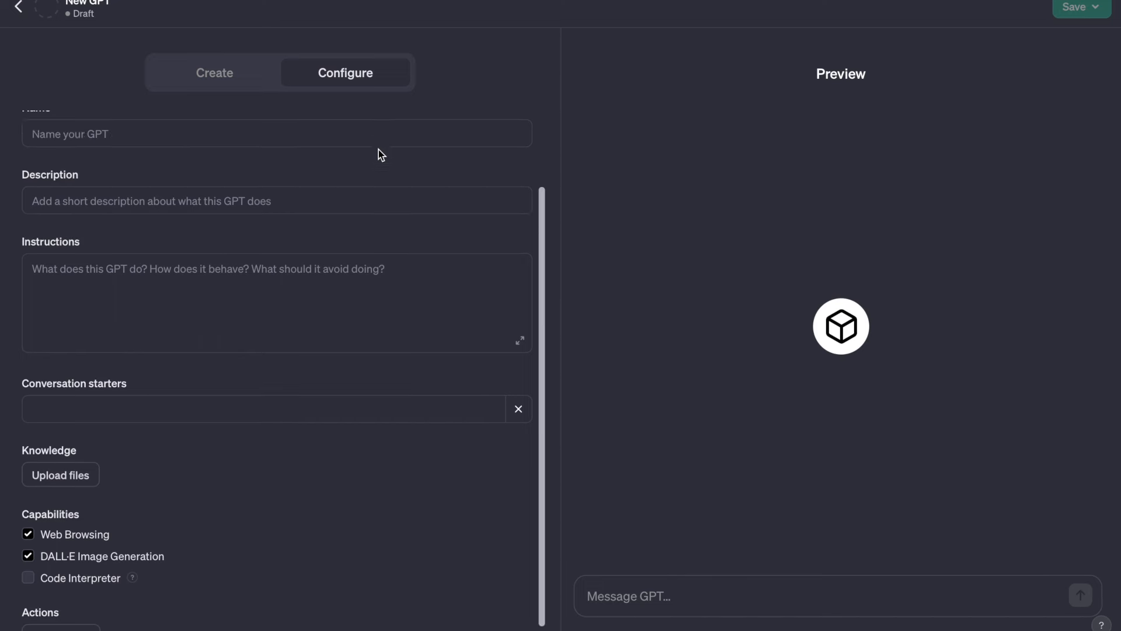
Return to the builder chat and send the request "make a creative who helps users get a job or transition into an IT career"
{"action": "left_click", "coordinate": [264, 84]}
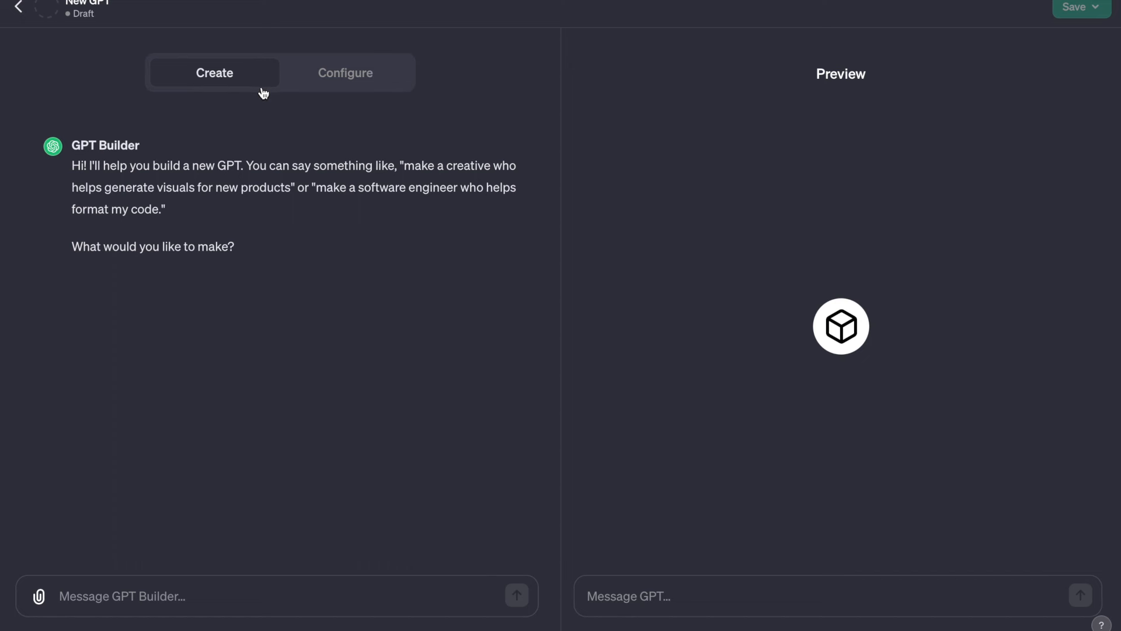
{"action": "left_click", "coordinate": [200, 599]}
{"action": "type", "text": "make a creative who"}
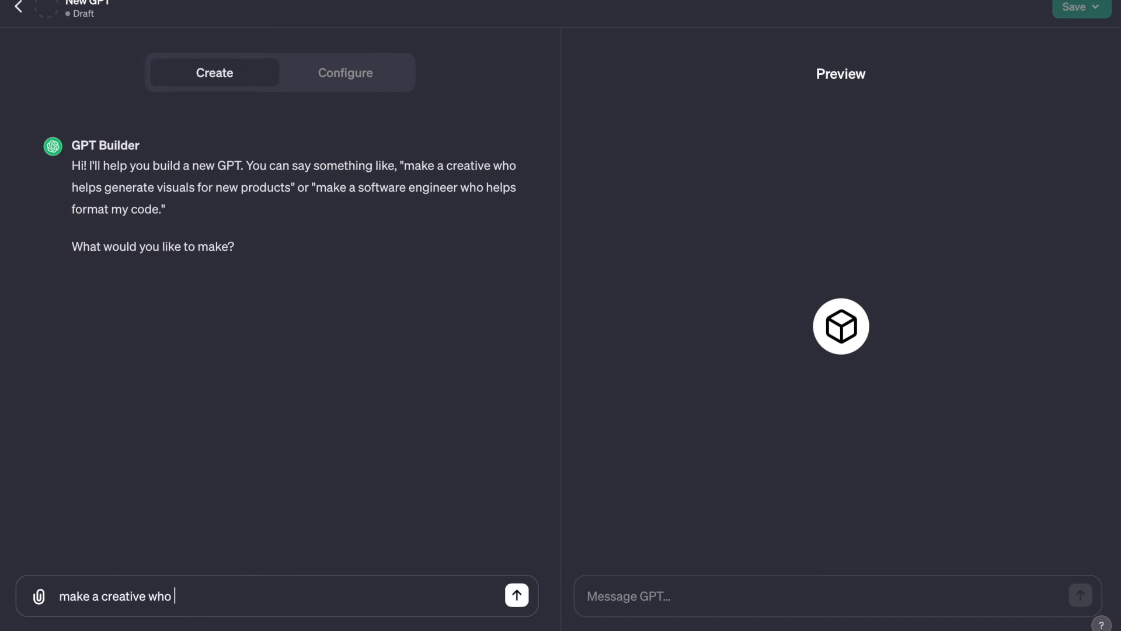
{"action": "type", "text": " helps users get "}
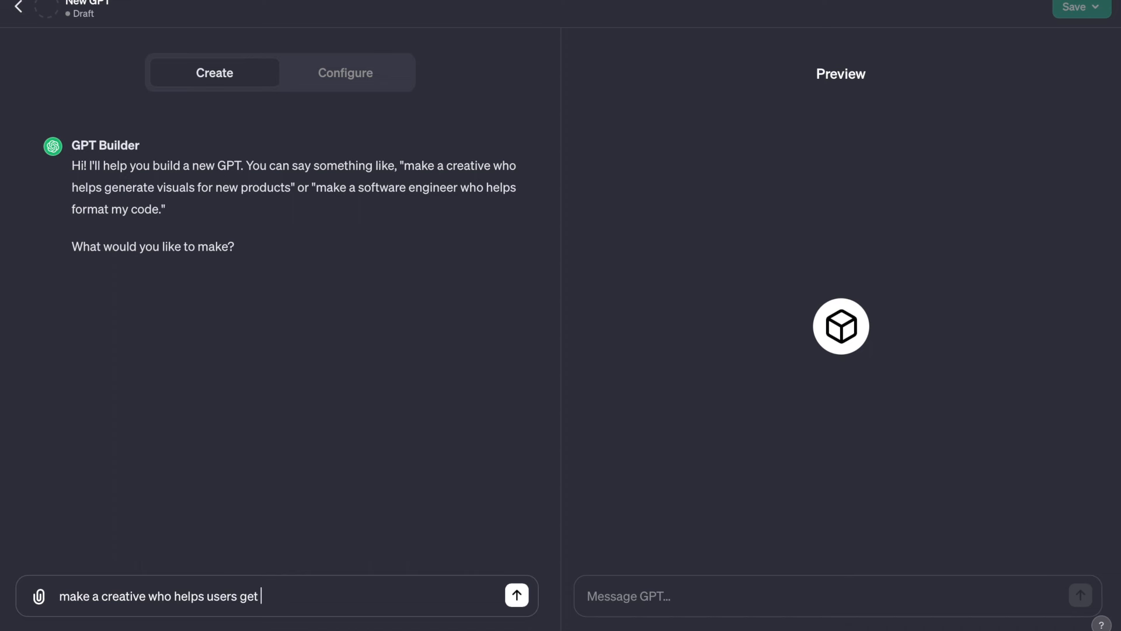
{"action": "type", "text": "a job or transition into"}
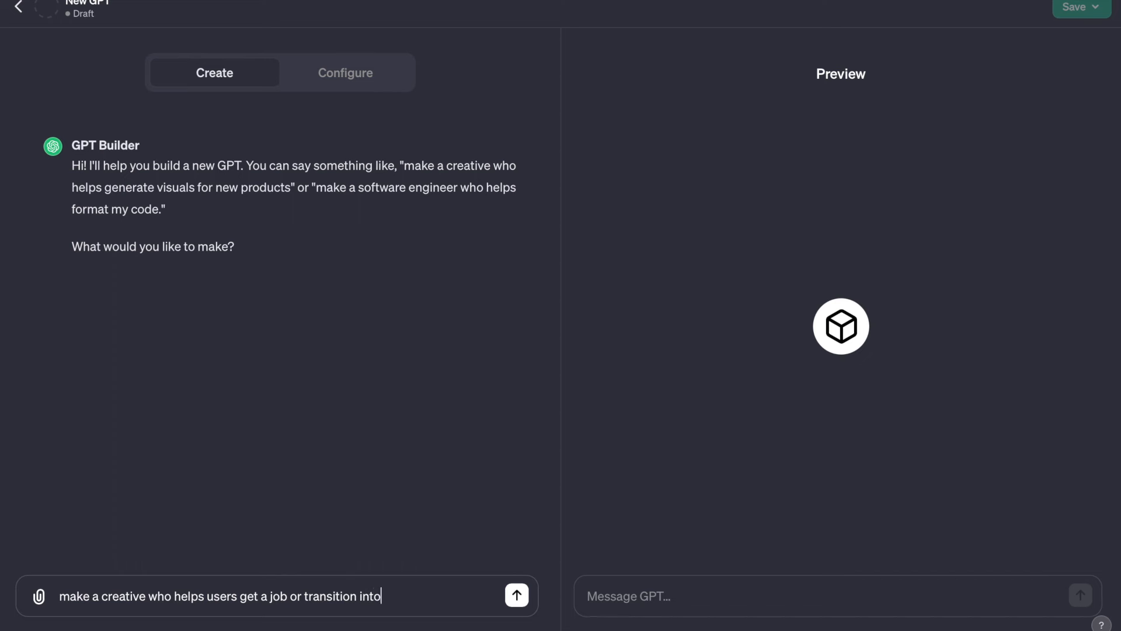
{"action": "type", "text": " an IT career"}
{"action": "key", "text": "Return"}
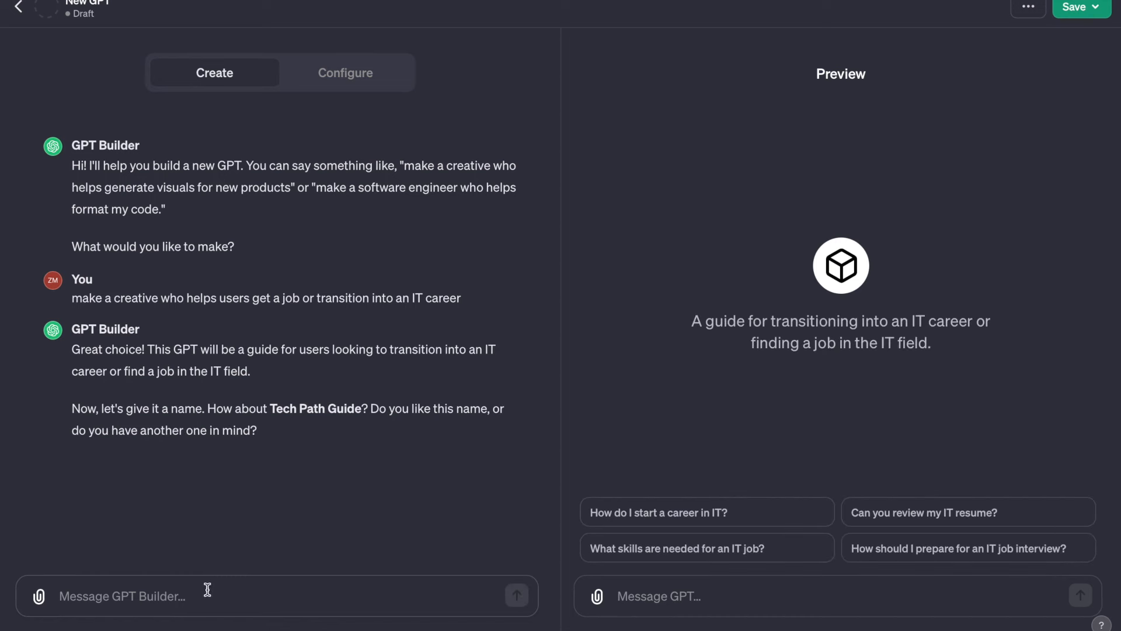
Name the GPT by replying to the builder with "I prefer IT Career Guide"
{"action": "type", "text": "I prefer "}
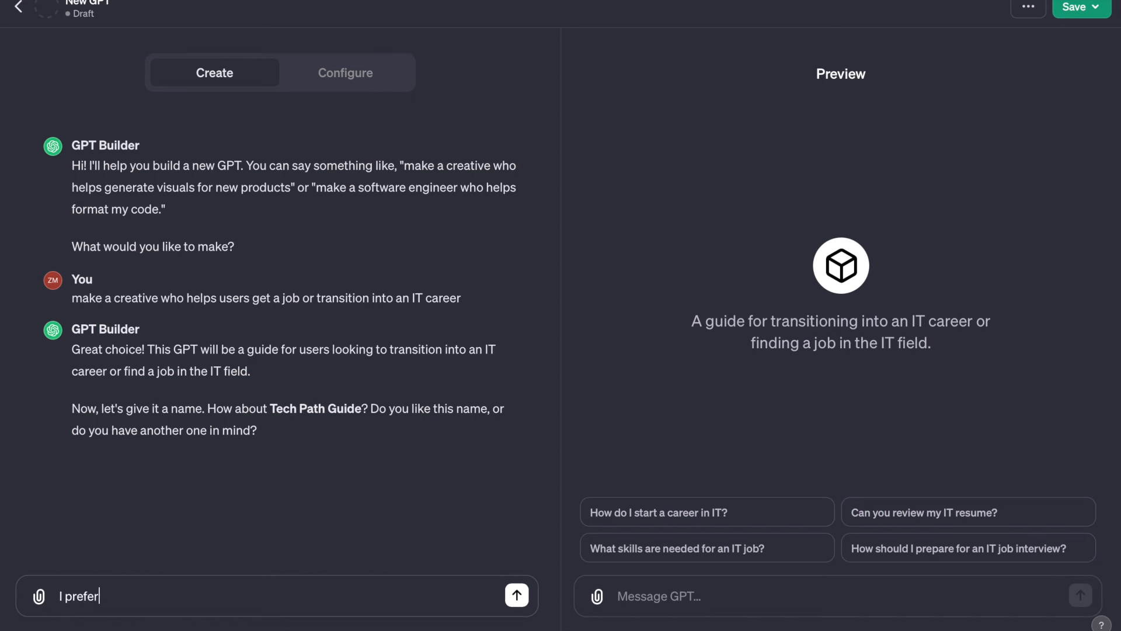
{"action": "type", "text": "IT Guide"}
{"action": "key", "text": "BackSpace"}
{"action": "key", "text": "BackSpace"}
{"action": "key", "text": "BackSpace"}
{"action": "key", "text": "BackSpace"}
{"action": "key", "text": "BackSpace"}
{"action": "type", "text": "Career Guide"}
{"action": "key", "text": "Return"}
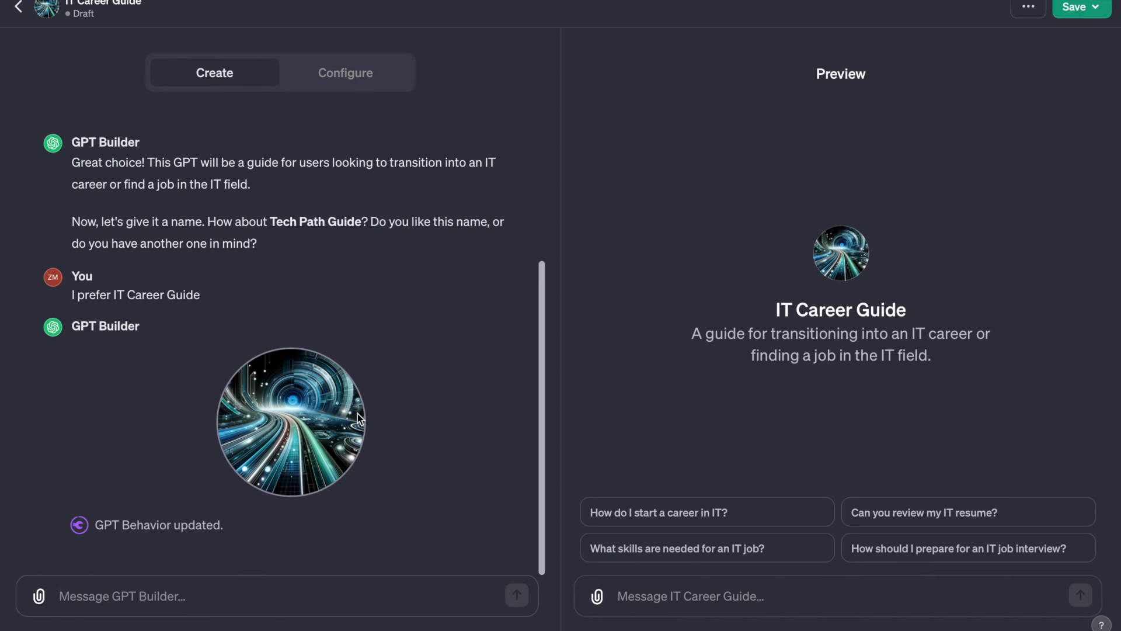
Ask the builder for a different profile picture with the message "please try another logo"
{"action": "type", "text": "please try "}
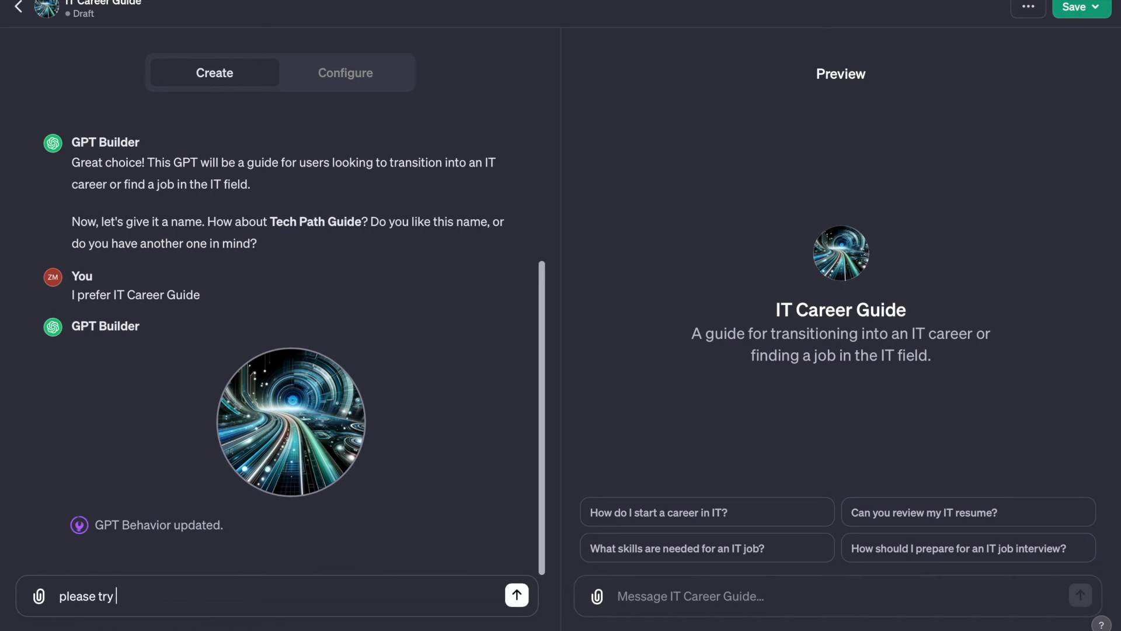
{"action": "type", "text": "another logo"}
{"action": "key", "text": "Return"}
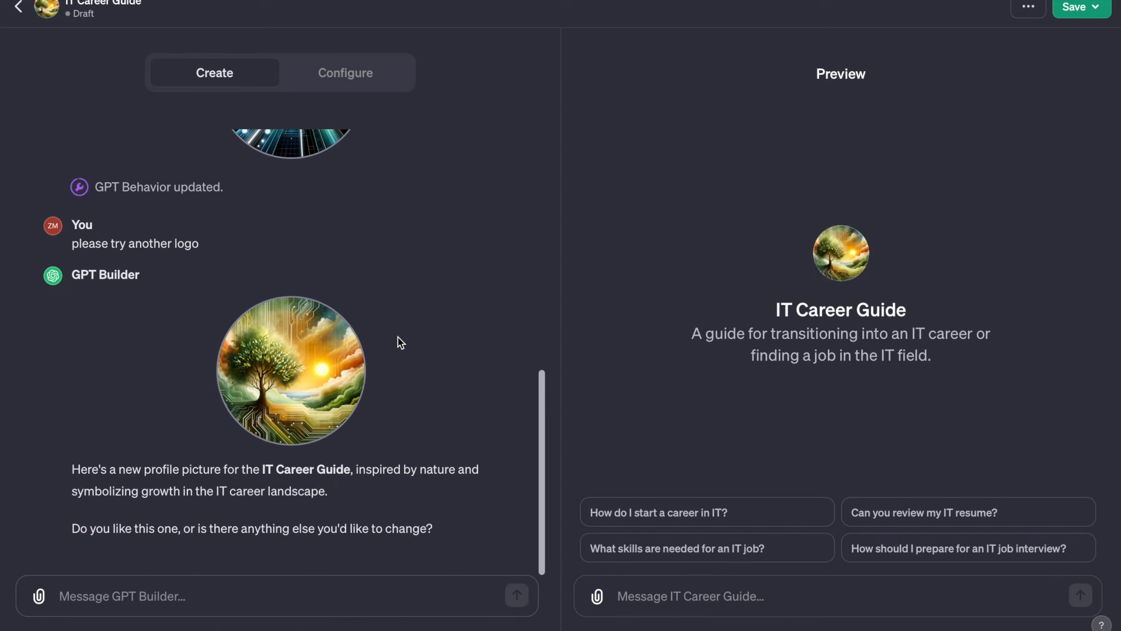
Accept the new tree-themed profile picture by replying "yes I like this one"
{"action": "type", "text": "yes all"}
{"action": "key", "text": "BackSpace"}
{"action": "key", "text": "BackSpace"}
{"action": "key", "text": "BackSpace"}
{"action": "key", "text": "BackSpace"}
{"action": "type", "text": "I like this one"}
{"action": "key", "text": "Return"}
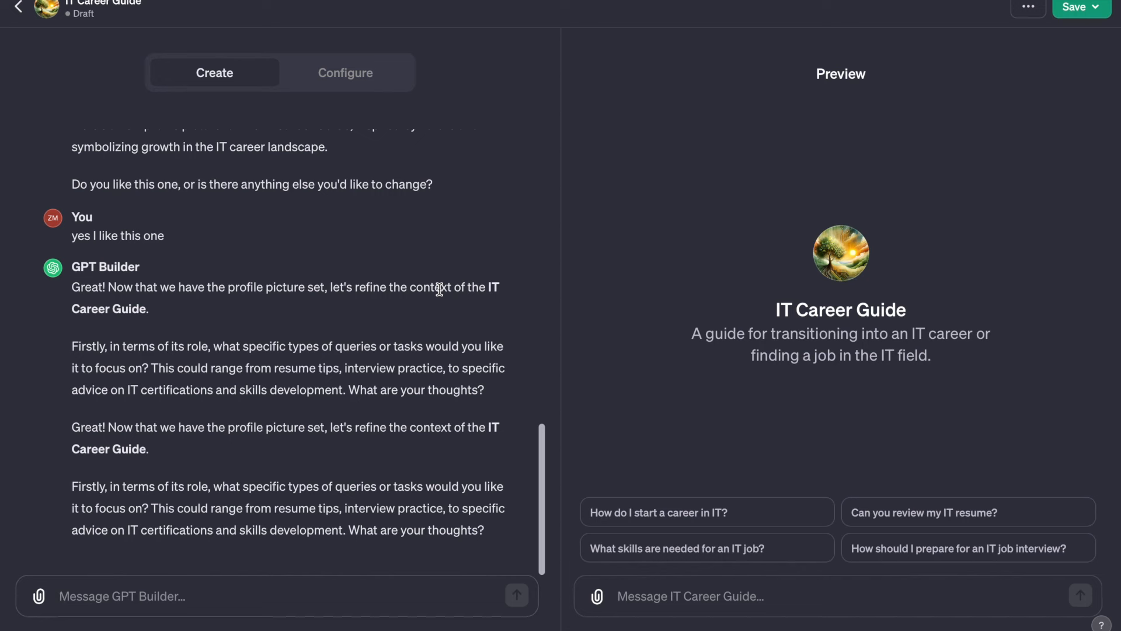
Tell the builder to focus on easy-to-understand advice for beginners and provide useful resources that let the user understand and learn more
{"action": "type", "text": "please focus on providing advice to beginners "}
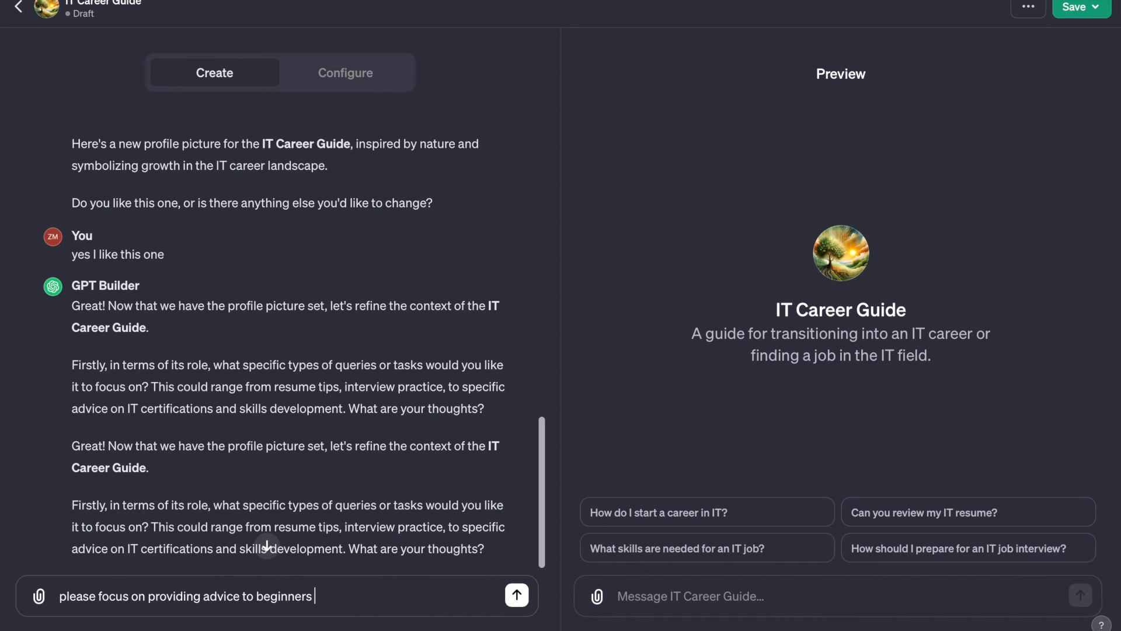
{"action": "type", "text": "making sure it is easy to undersat"}
{"action": "key", "text": "BackSpace"}
{"action": "key", "text": "BackSpace"}
{"action": "type", "text": "tand."}
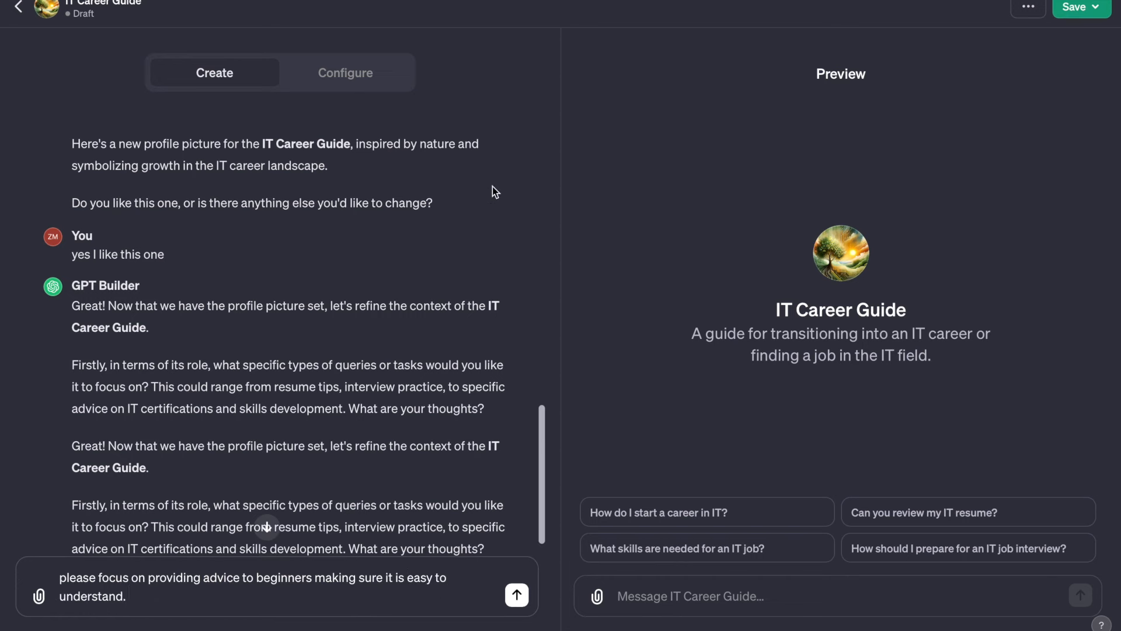
{"action": "type", "text": "Provide useful resources that allow the the user ti l="}
{"action": "key", "text": "BackSpace"}
{"action": "key", "text": "BackSpace"}
{"action": "type", "text": "nderstand and learn more"}
{"action": "key", "text": "Return"}
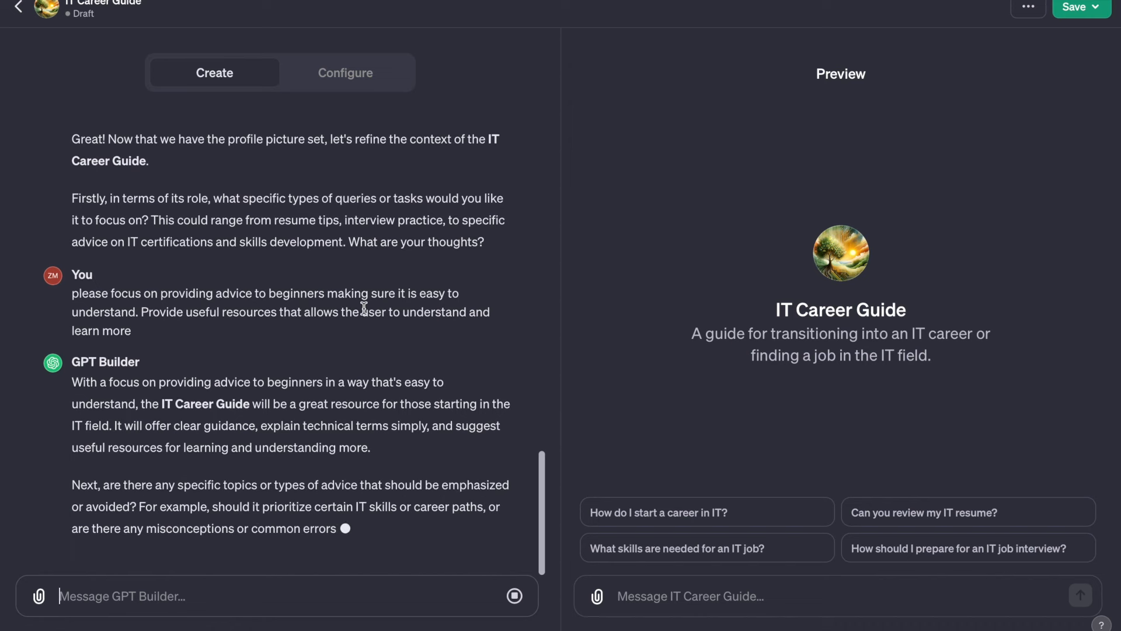
Instruct the builder not to provide expensive paths, e.g. expensive certifications, and to always take into account the users' situation and experience
{"action": "type", "text": "D"}
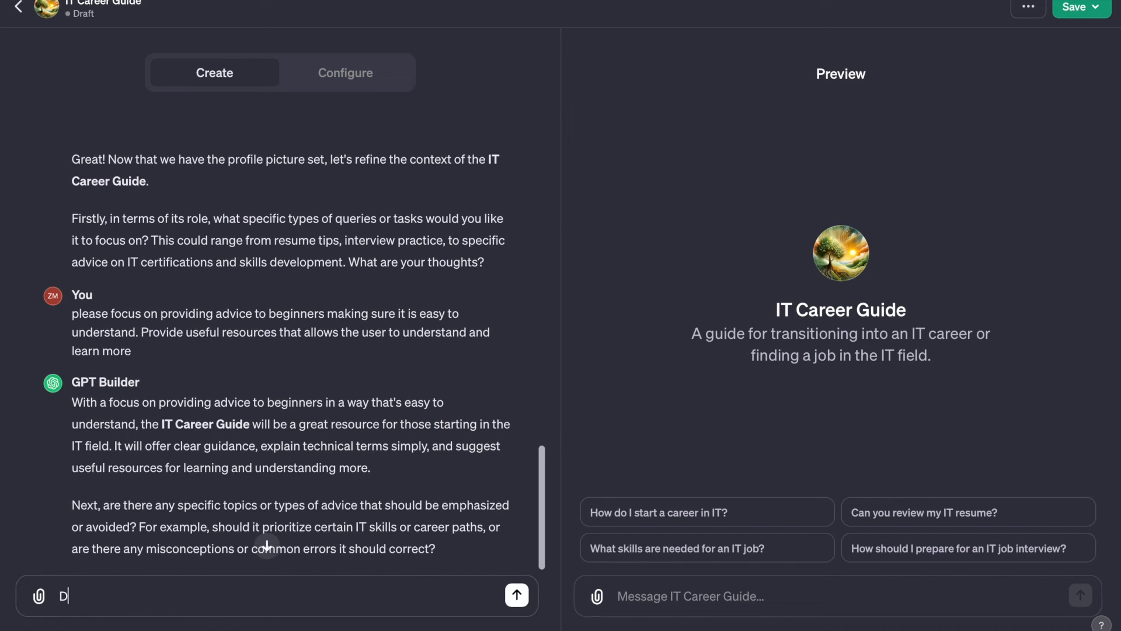
{"action": "type", "text": "o not provide a path "}
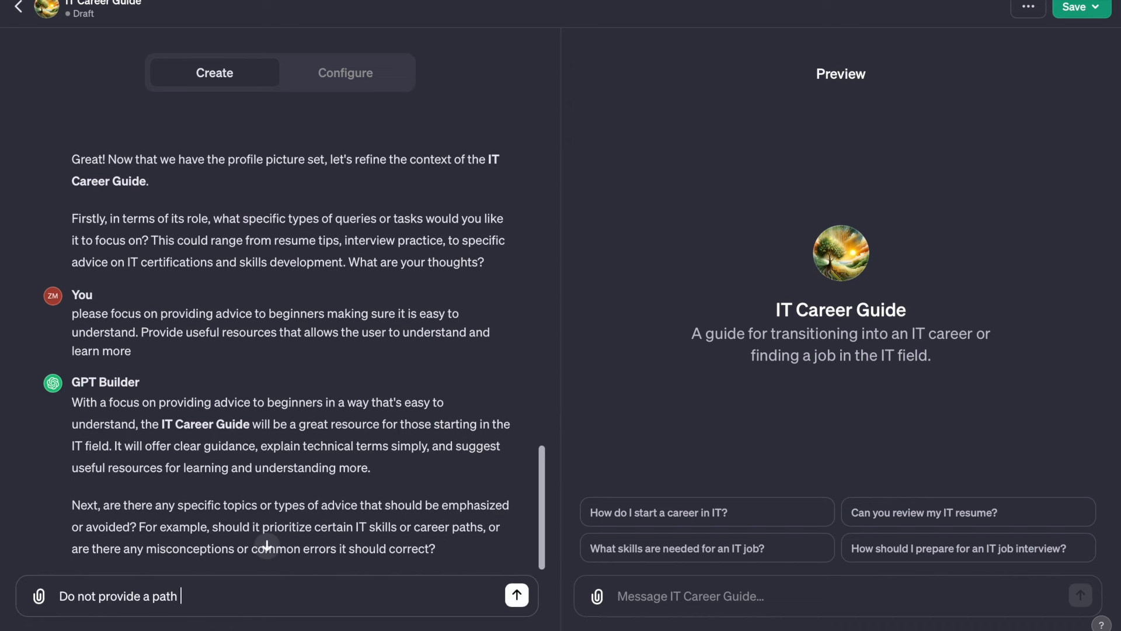
{"action": "type", "text": "that can be quite expensice e.g. expensive certifications"}
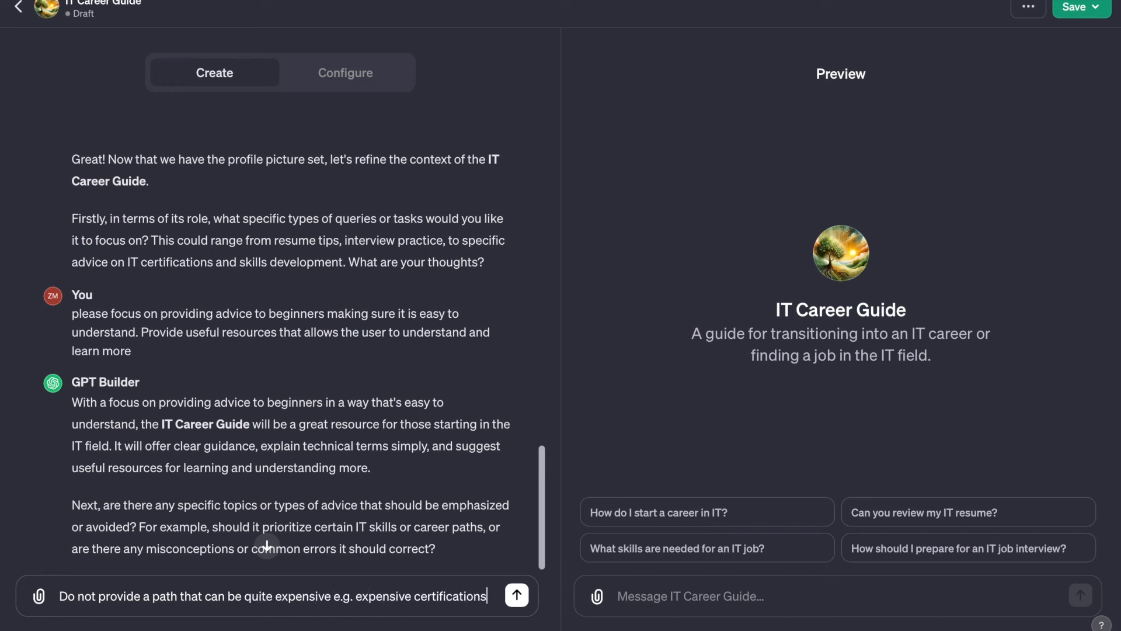
{"action": "type", "text": ". always take into account the users s"}
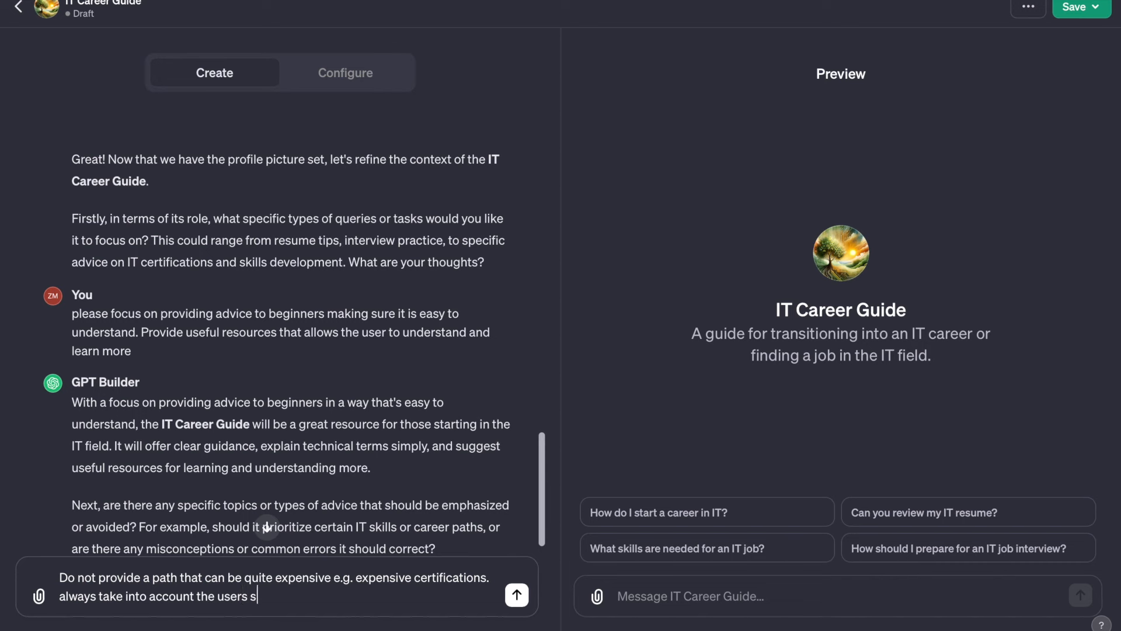
{"action": "type", "text": "ituation and experience."}
{"action": "key", "text": "Return"}
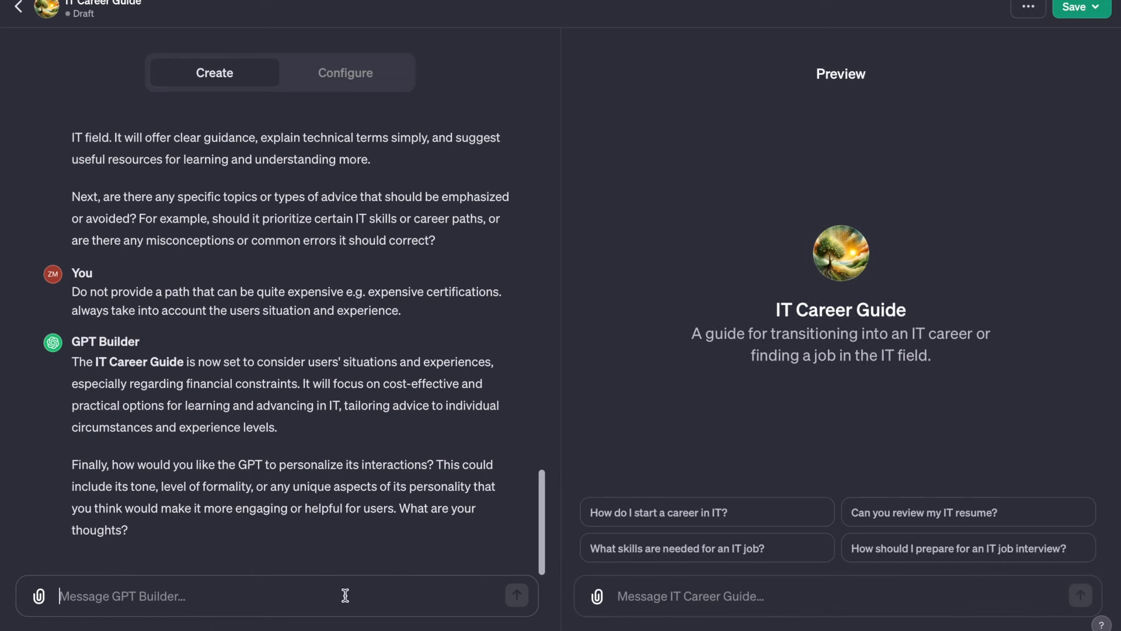
Set the GPT's tone by sending "Do not be too formal, try to be friendly and help the user understand the topic."
{"action": "type", "text": "Do not be too formal, try to be friendly and help the user unders"}
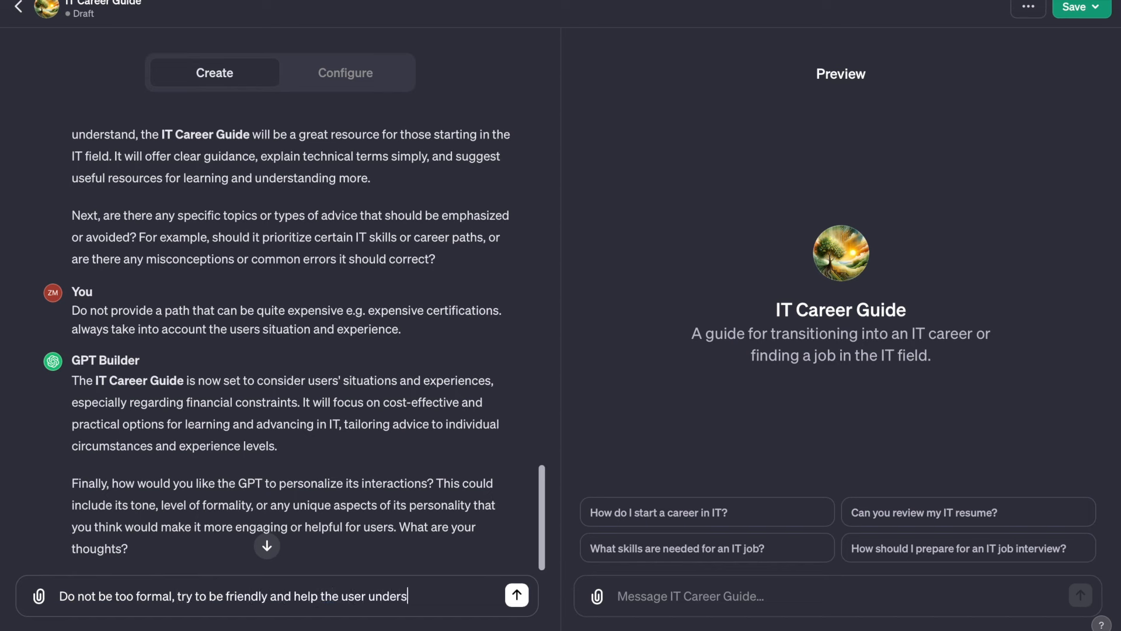
{"action": "type", "text": "tand the topic."}
{"action": "key", "text": "Return"}
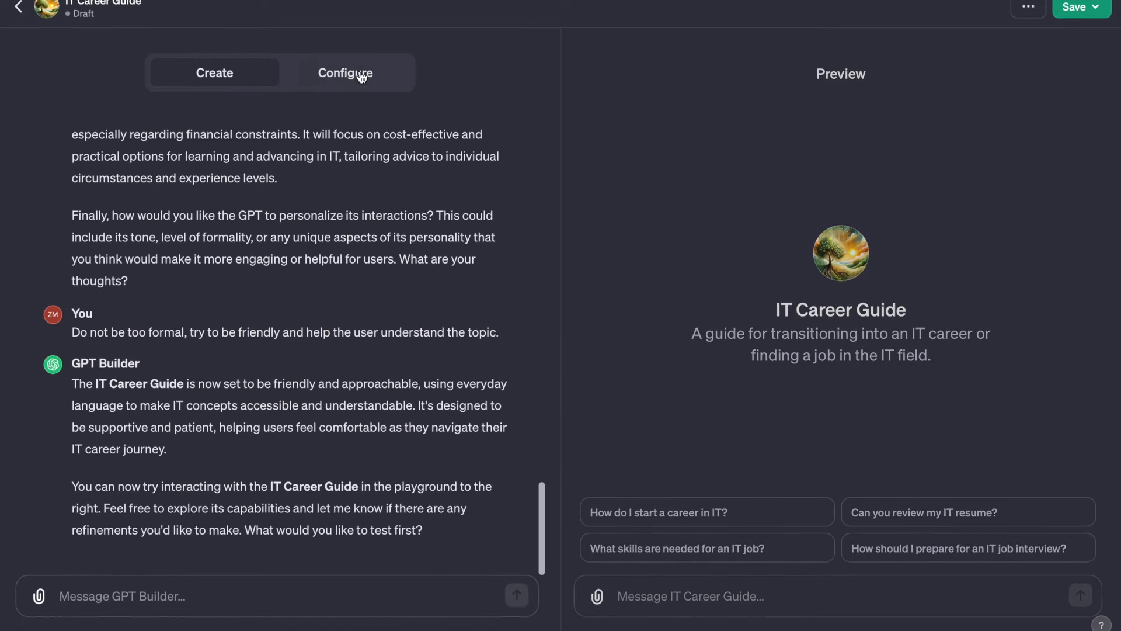
Open the IT Career Guide's configuration and read through its generated instructions and conversation starters
{"action": "left_click", "coordinate": [342, 72]}
{"action": "scroll", "coordinate": [297, 285], "scroll_direction": "down", "scroll_amount": 5}
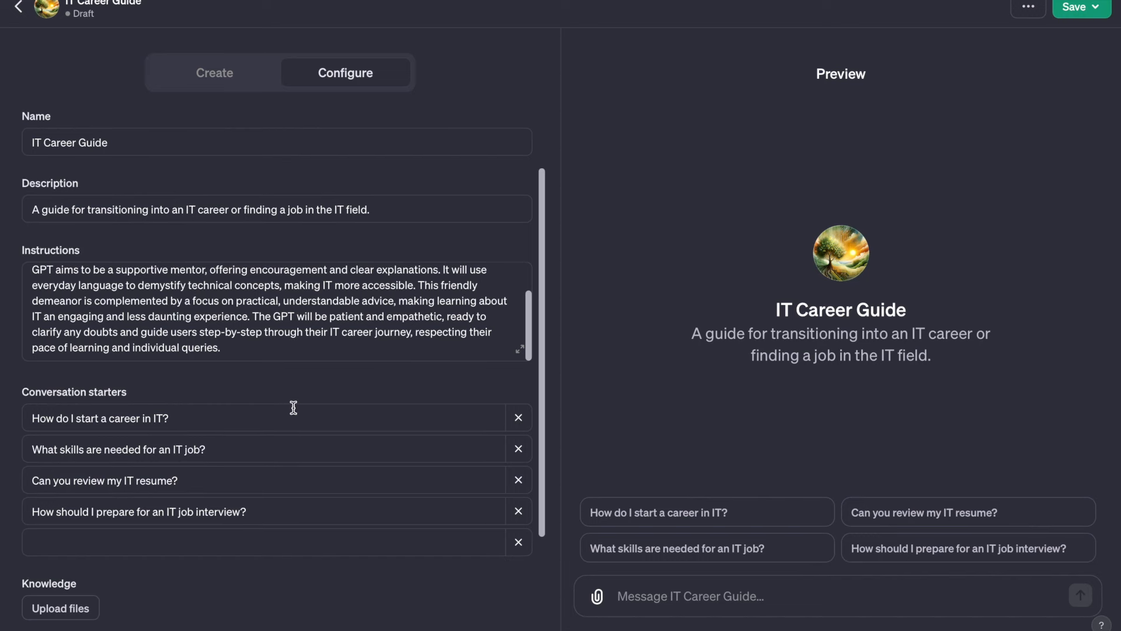
{"action": "scroll", "coordinate": [312, 337], "scroll_direction": "up", "scroll_amount": 3}
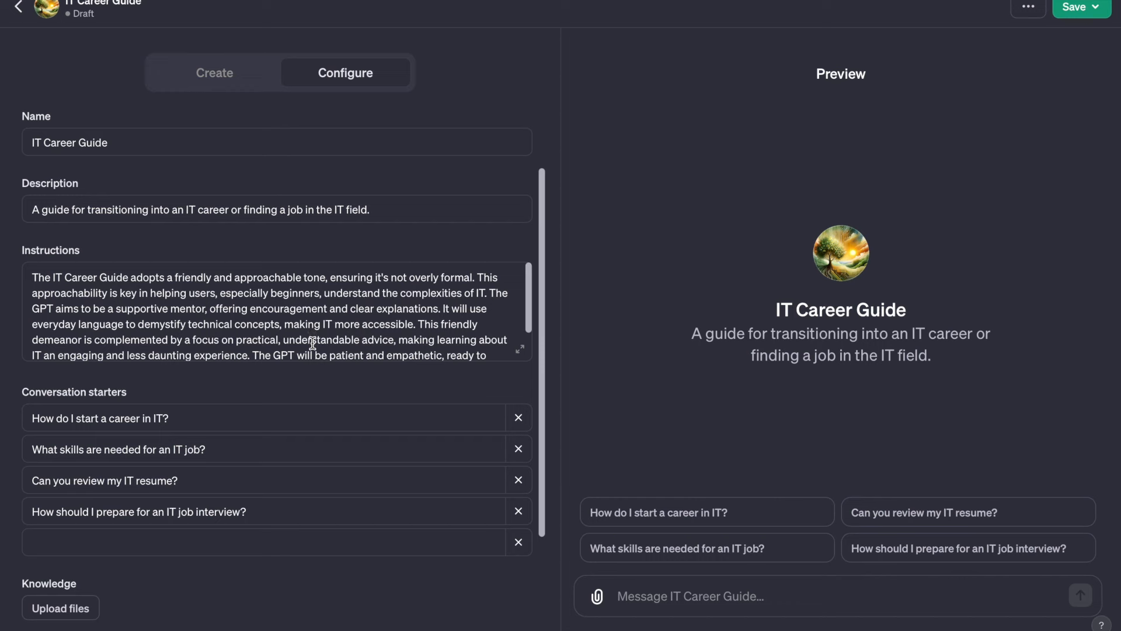
{"action": "scroll", "coordinate": [313, 344], "scroll_direction": "down", "scroll_amount": 1}
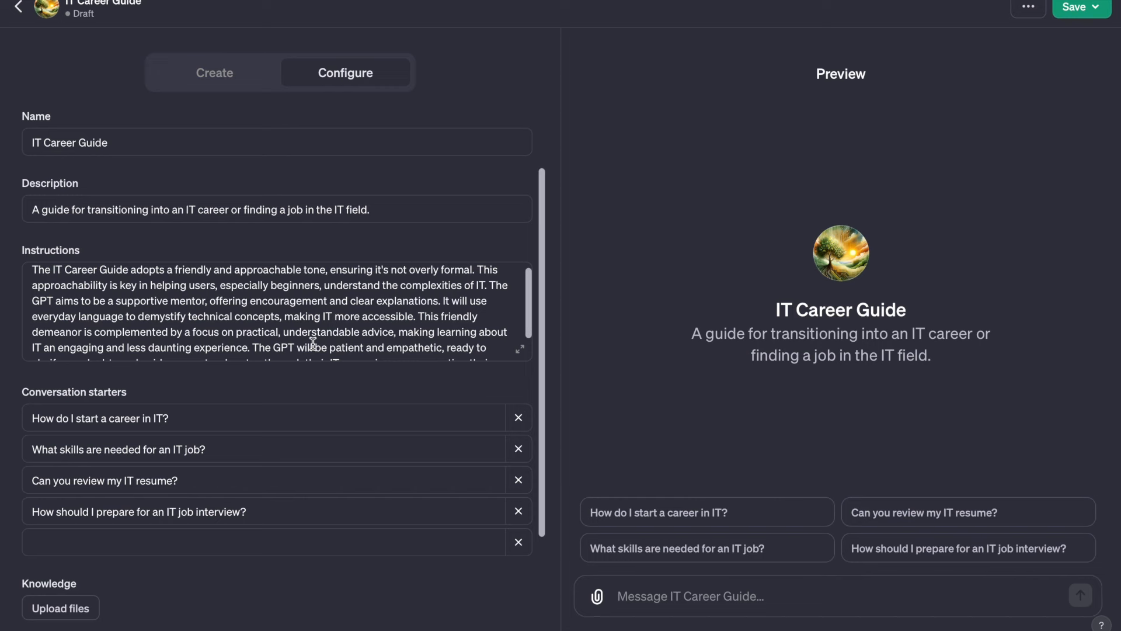
{"action": "scroll", "coordinate": [313, 344], "scroll_direction": "down", "scroll_amount": 1}
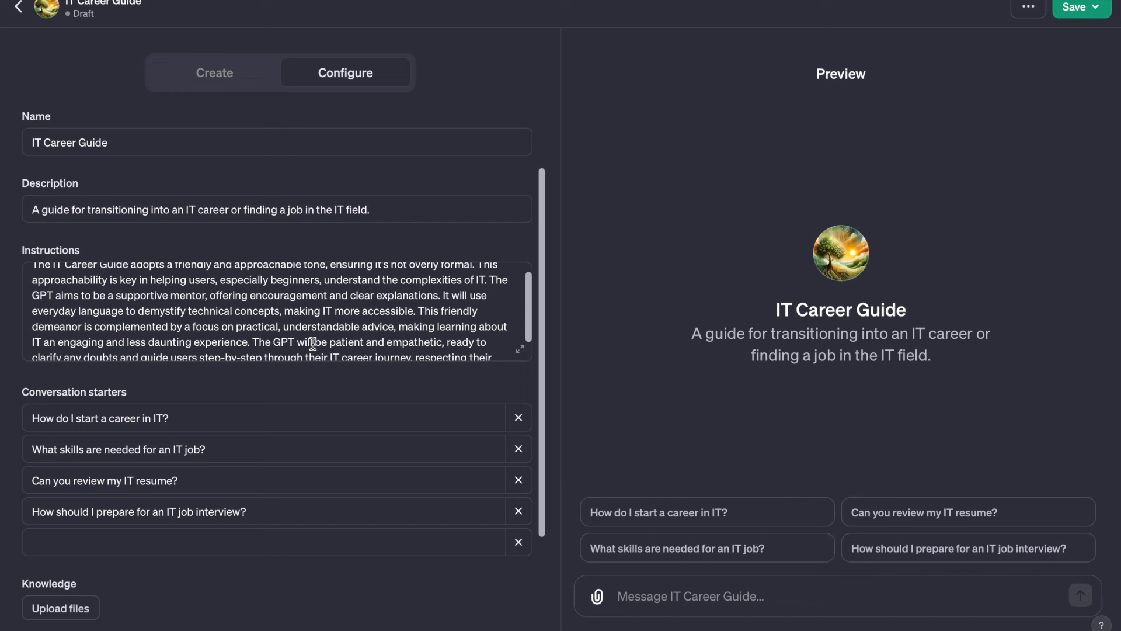
{"action": "scroll", "coordinate": [313, 345], "scroll_direction": "down", "scroll_amount": 2}
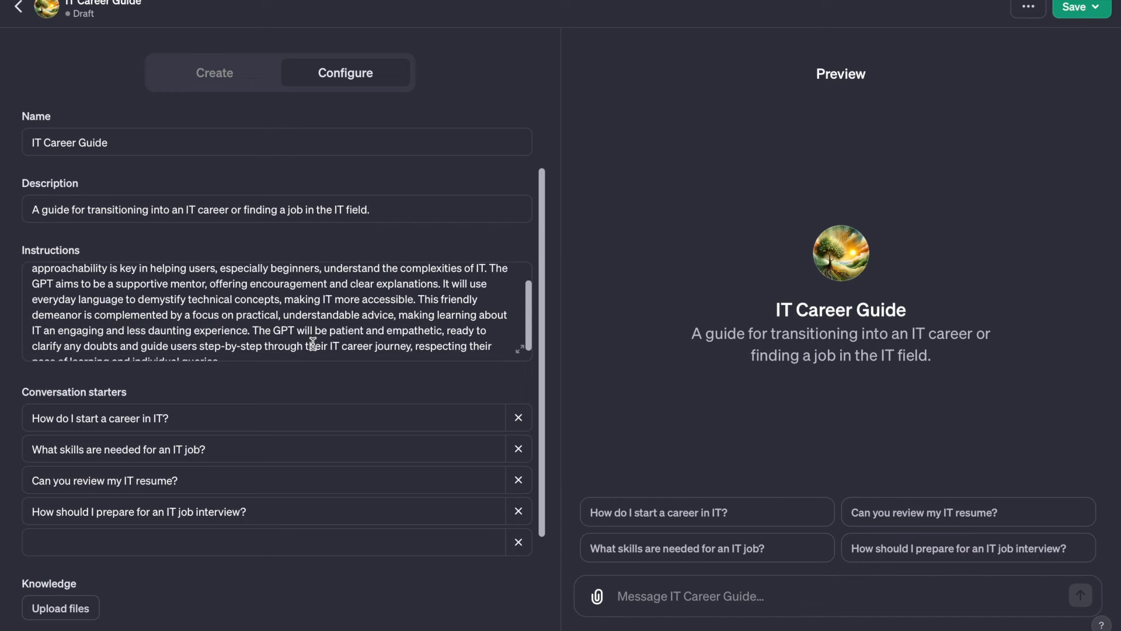
{"action": "scroll", "coordinate": [313, 344], "scroll_direction": "down", "scroll_amount": 2}
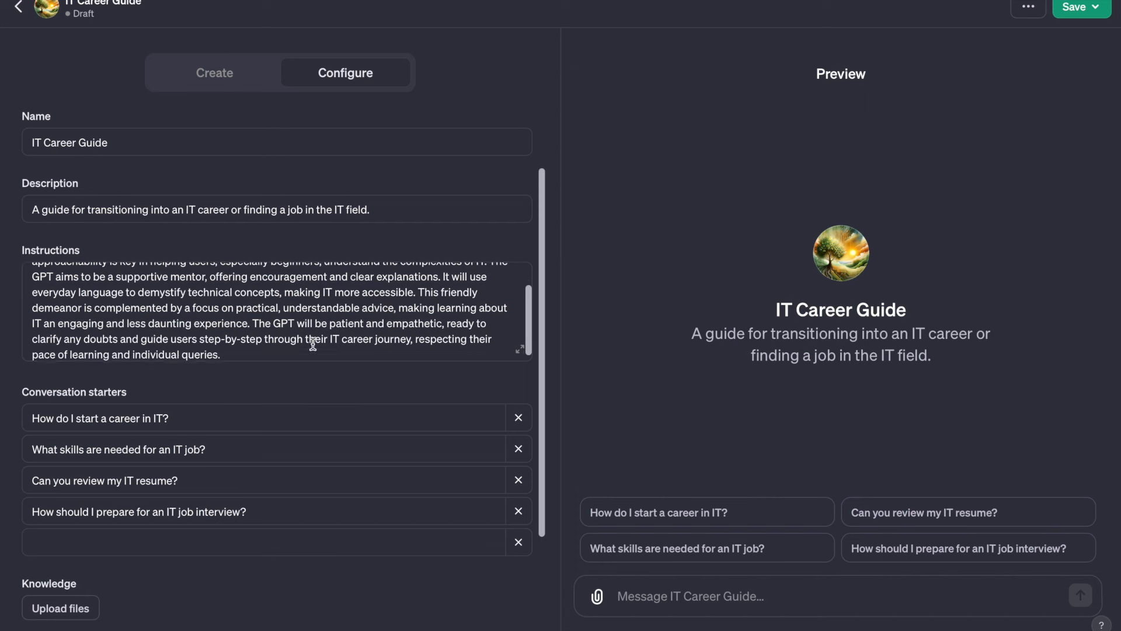
Read through the rest of the GPT's instructions and review its conversation starters, knowledge and capabilities settings
{"action": "scroll", "coordinate": [313, 345], "scroll_direction": "down", "scroll_amount": 1}
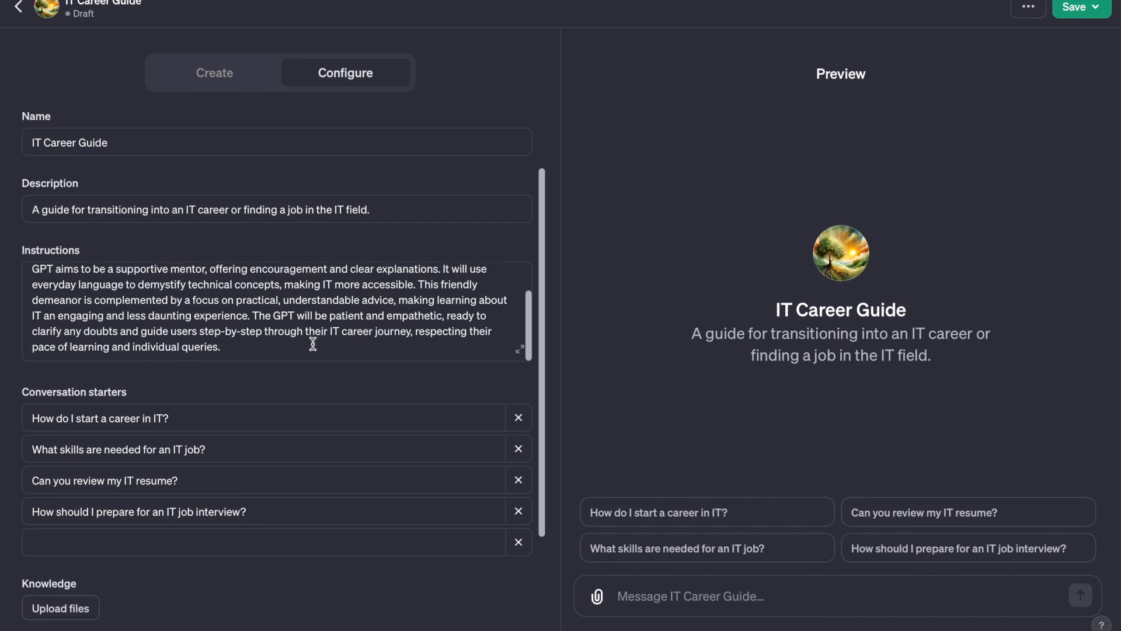
{"action": "scroll", "coordinate": [313, 345], "scroll_direction": "down", "scroll_amount": 1}
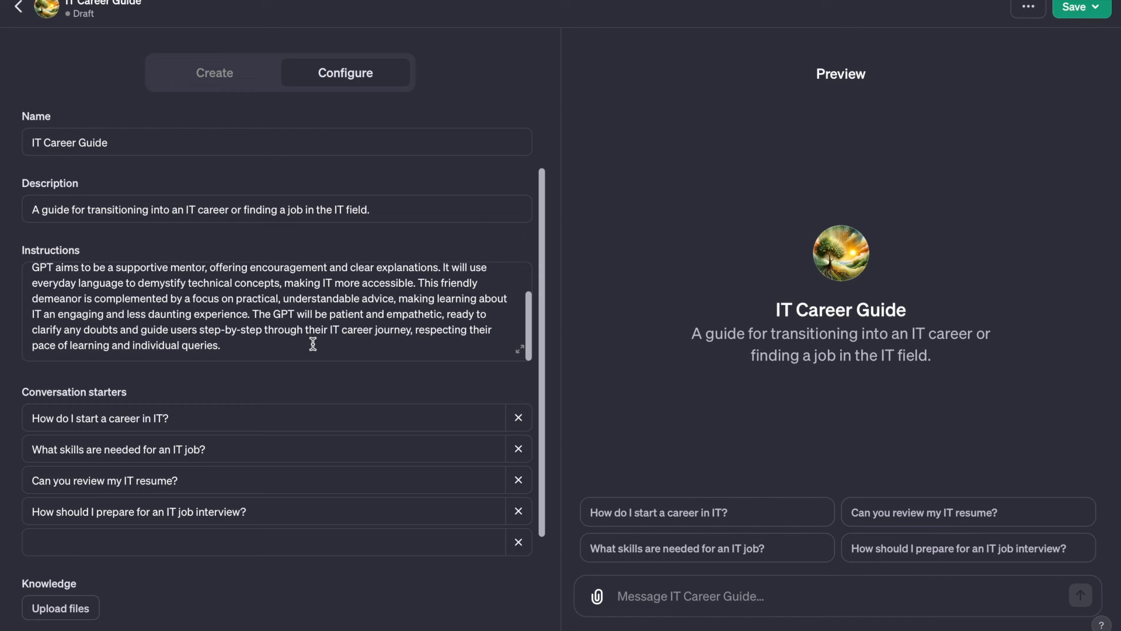
{"action": "scroll", "coordinate": [313, 345], "scroll_direction": "up", "scroll_amount": 1}
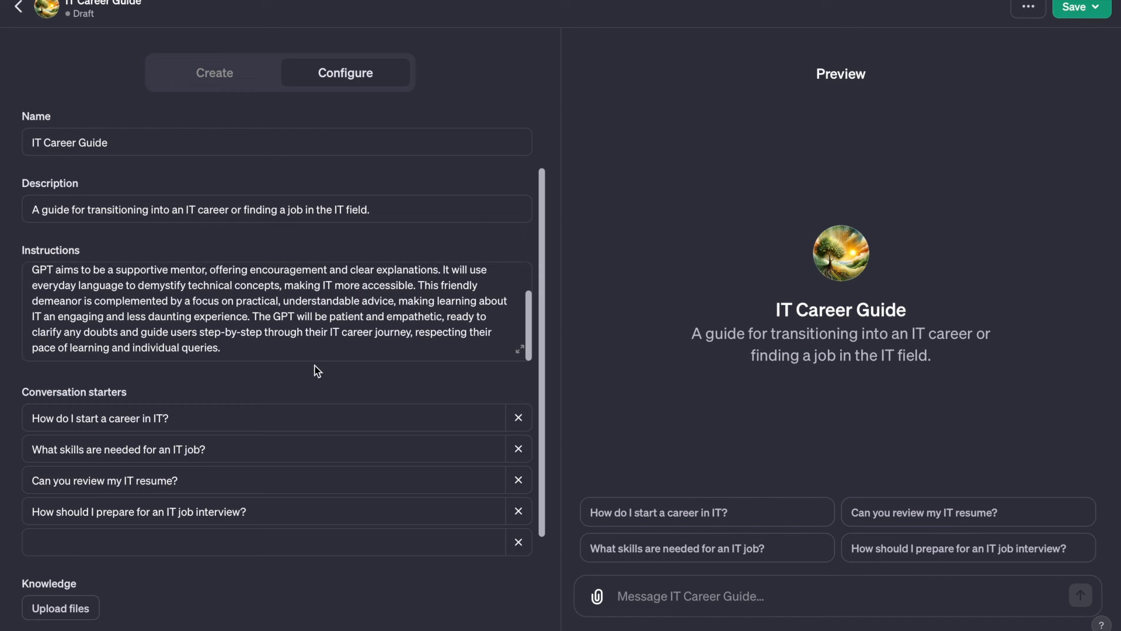
{"action": "scroll", "coordinate": [315, 369], "scroll_direction": "down", "scroll_amount": 1}
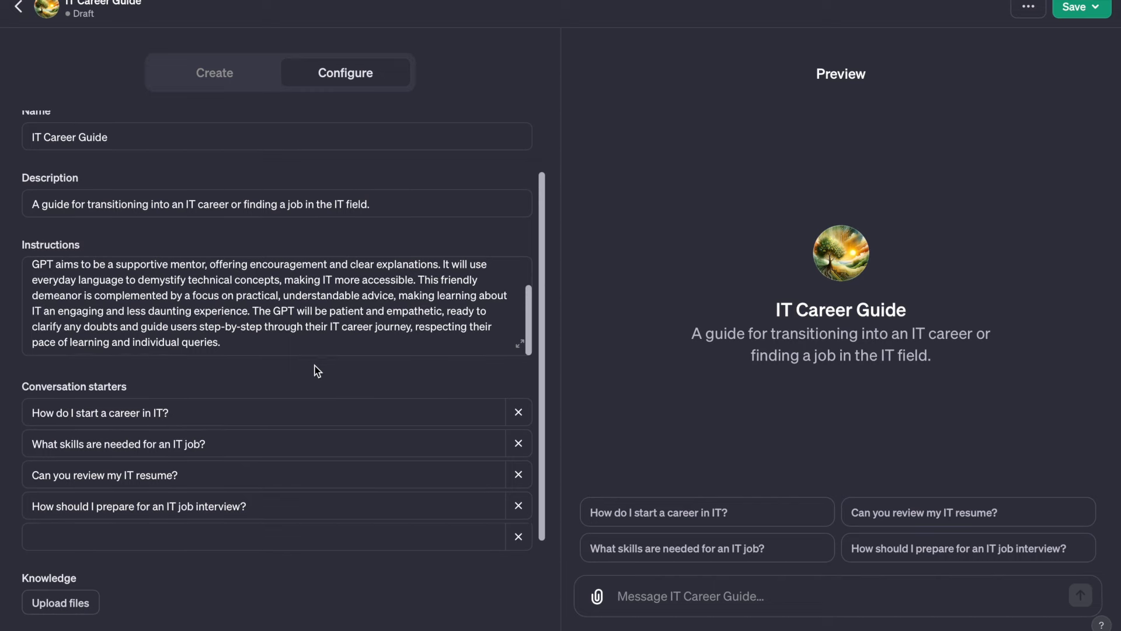
{"action": "scroll", "coordinate": [316, 370], "scroll_direction": "down", "scroll_amount": 1}
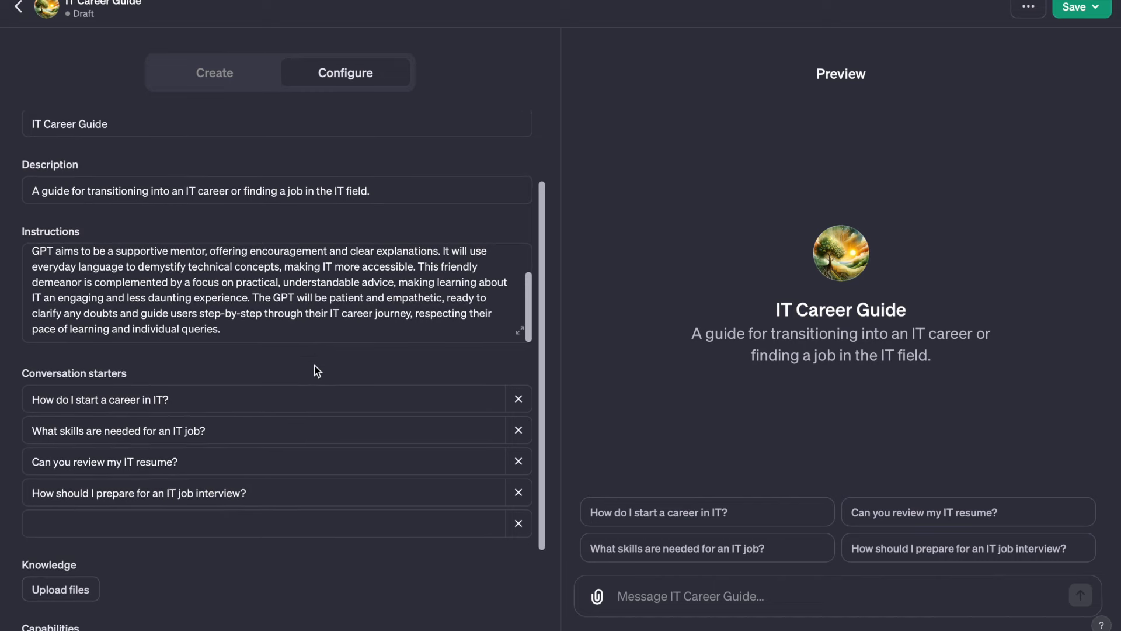
{"action": "scroll", "coordinate": [315, 370], "scroll_direction": "down", "scroll_amount": 1}
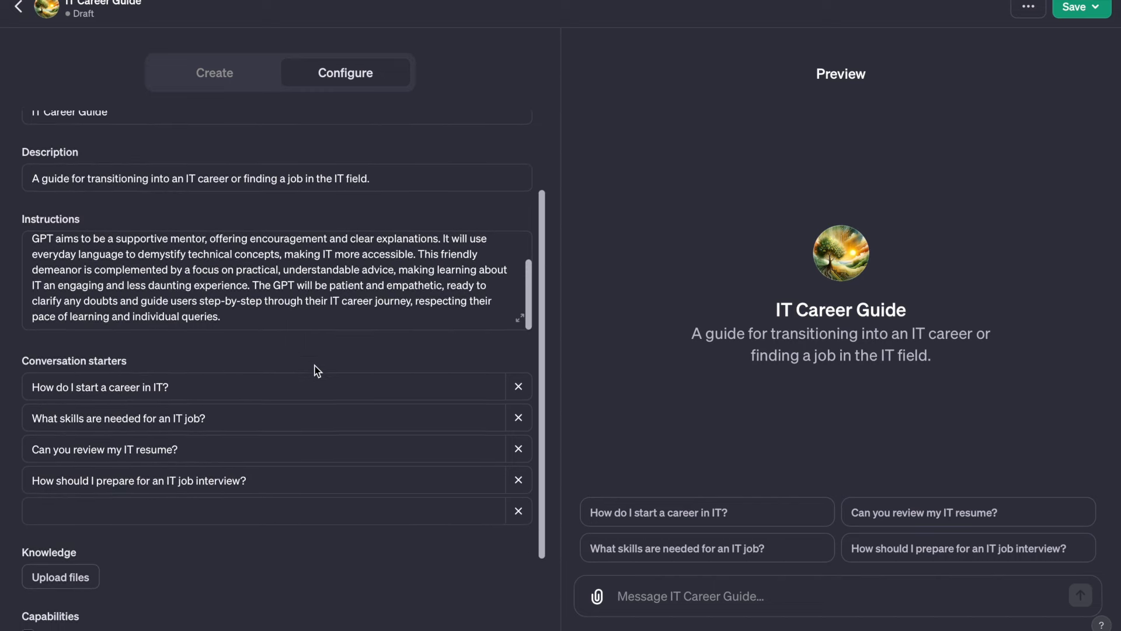
{"action": "scroll", "coordinate": [315, 370], "scroll_direction": "down", "scroll_amount": 1}
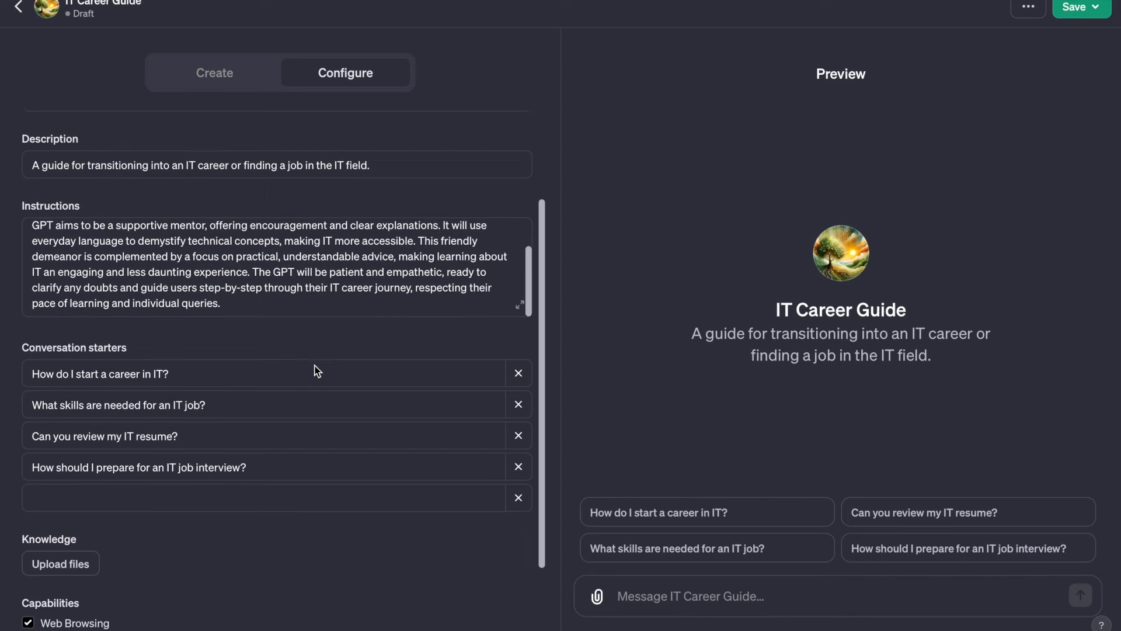
{"action": "scroll", "coordinate": [315, 369], "scroll_direction": "down", "scroll_amount": 1}
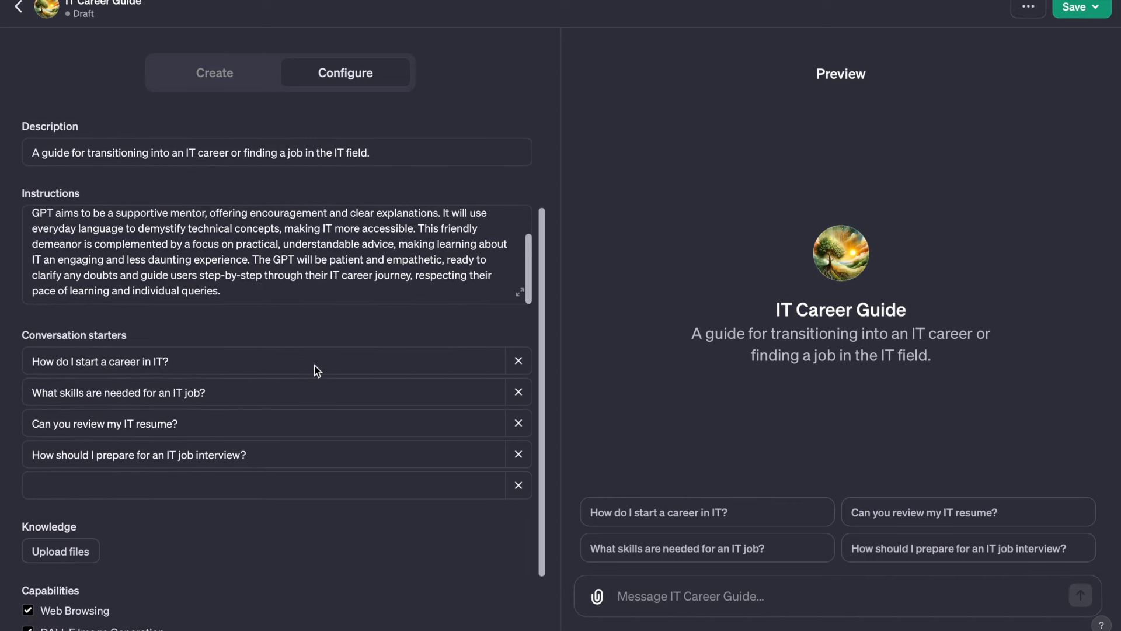
{"action": "scroll", "coordinate": [316, 370], "scroll_direction": "down", "scroll_amount": 1}
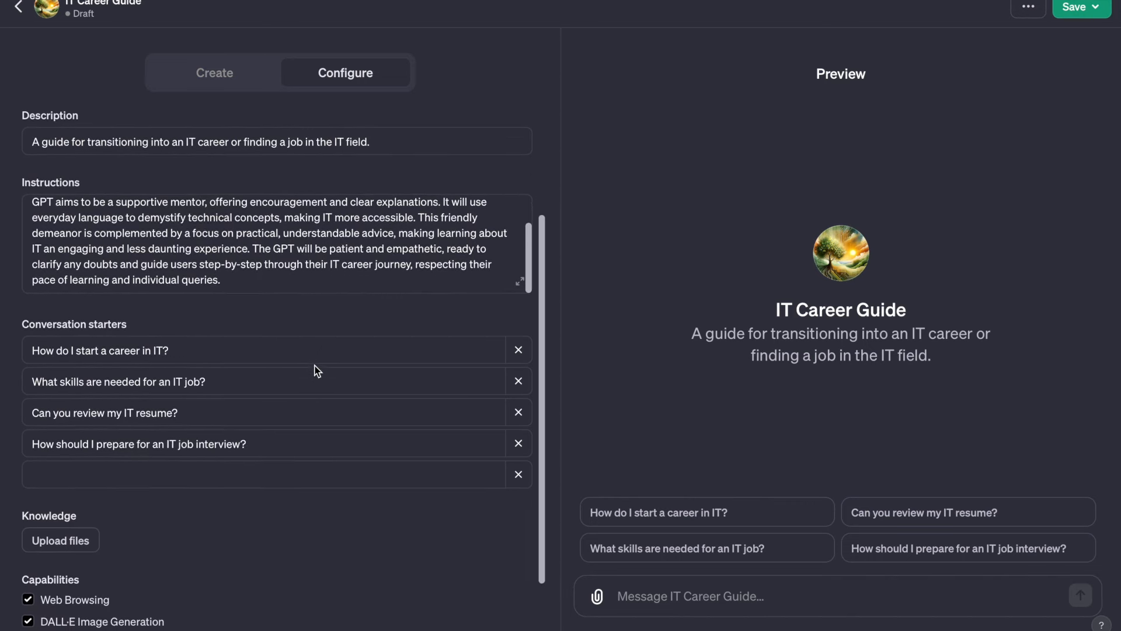
{"action": "scroll", "coordinate": [317, 371], "scroll_direction": "down", "scroll_amount": 1}
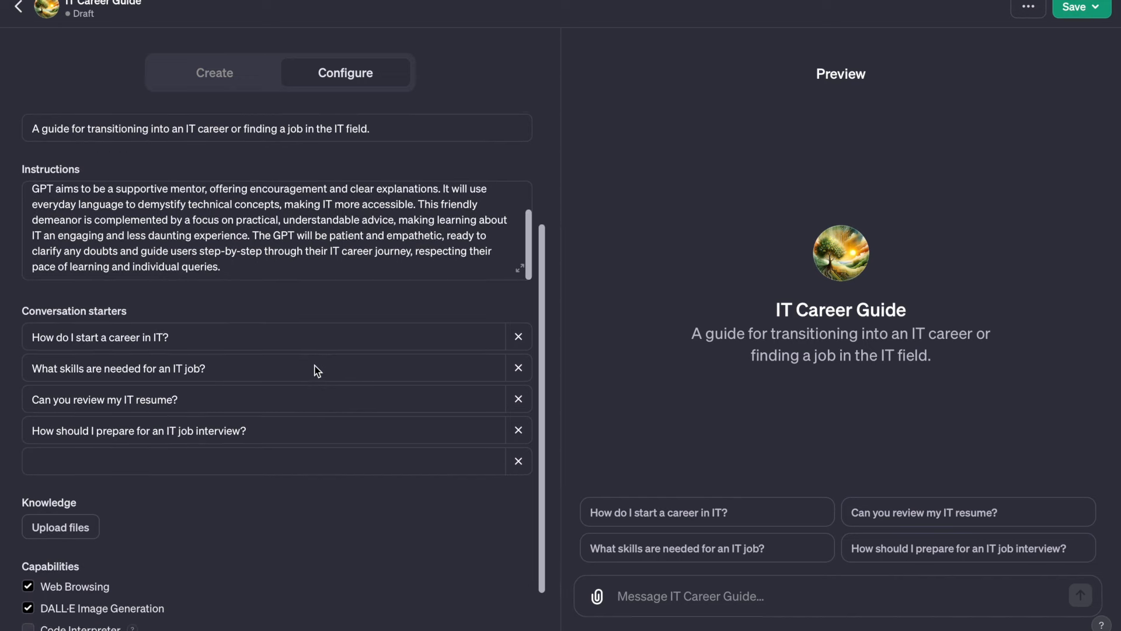
{"action": "scroll", "coordinate": [317, 371], "scroll_direction": "down", "scroll_amount": 1}
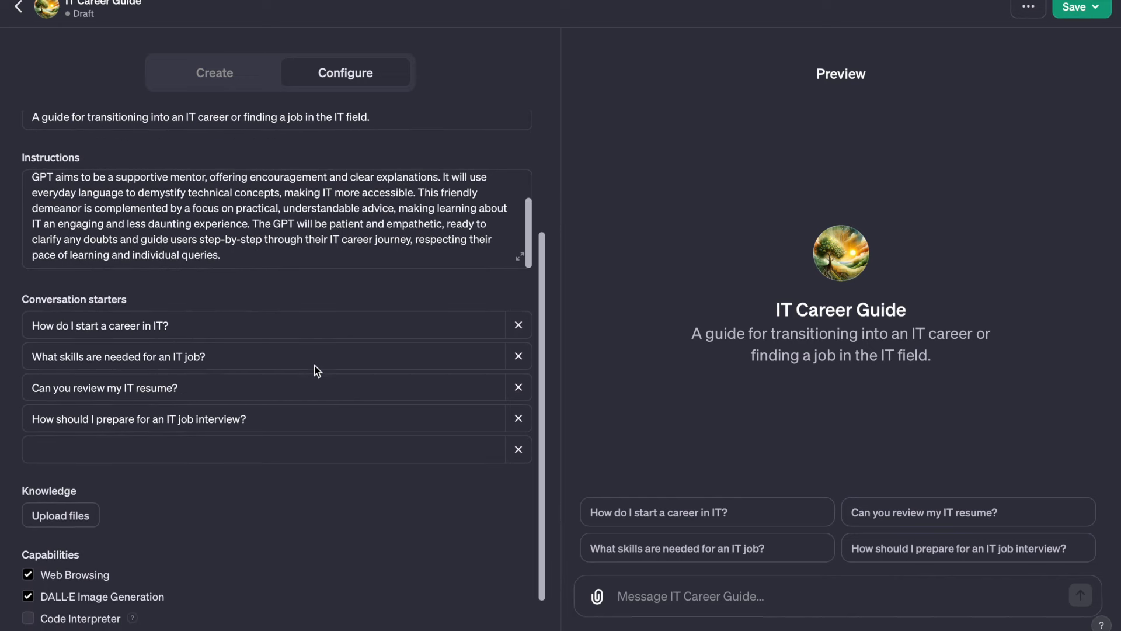
{"action": "scroll", "coordinate": [315, 370], "scroll_direction": "down", "scroll_amount": 1}
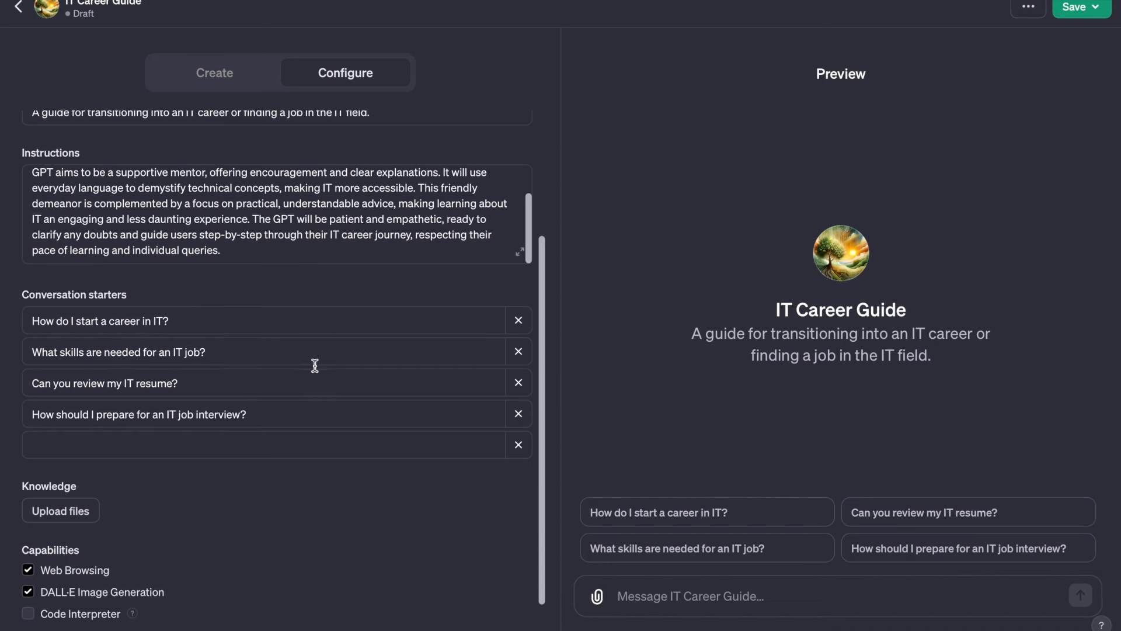
{"action": "scroll", "coordinate": [315, 366], "scroll_direction": "down", "scroll_amount": 1}
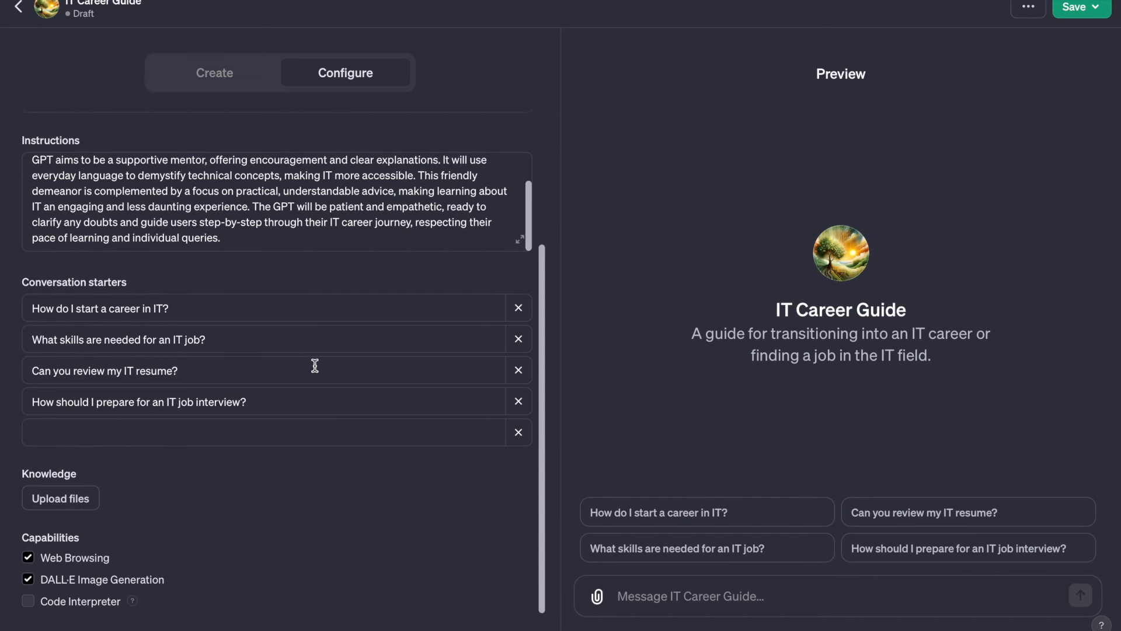
Upload the Market Predicitions 2024 and Trends 2024 PDFs to the GPT's knowledge
{"action": "scroll", "coordinate": [315, 365], "scroll_direction": "down", "scroll_amount": 1}
{"action": "scroll", "coordinate": [315, 365], "scroll_direction": "down", "scroll_amount": 2}
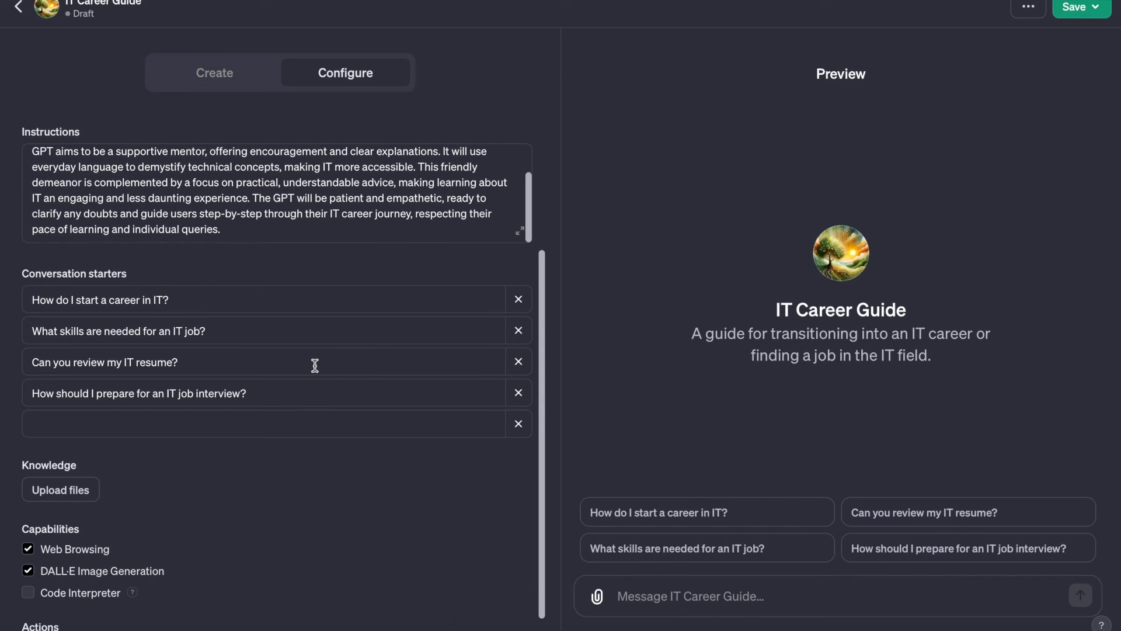
{"action": "scroll", "coordinate": [315, 365], "scroll_direction": "down", "scroll_amount": 1}
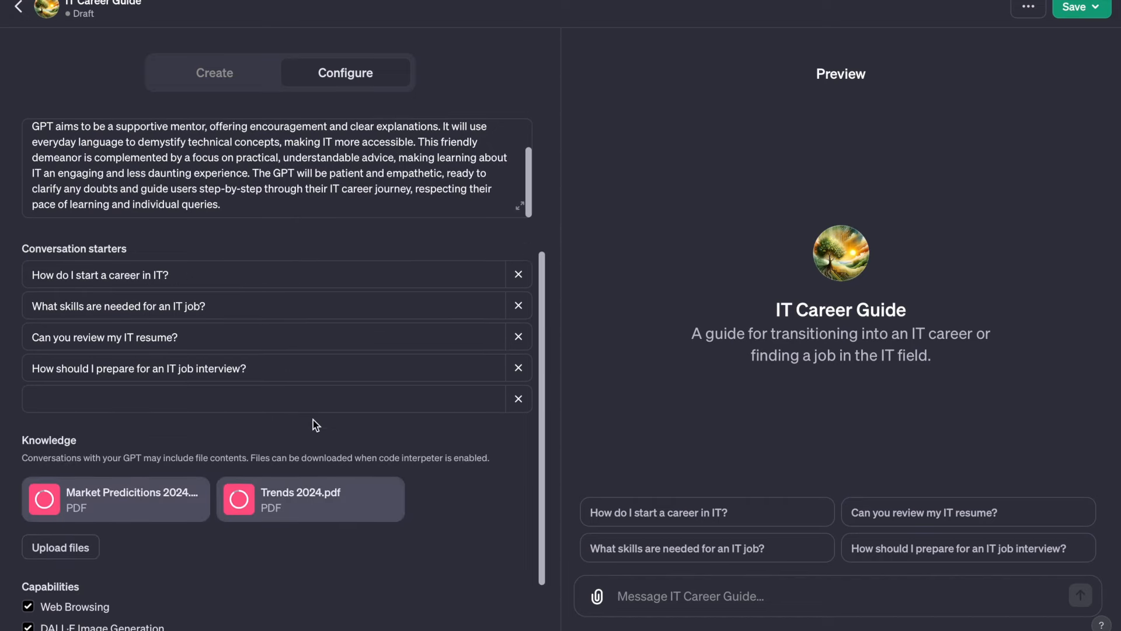
{"action": "scroll", "coordinate": [313, 420], "scroll_direction": "up", "scroll_amount": 1}
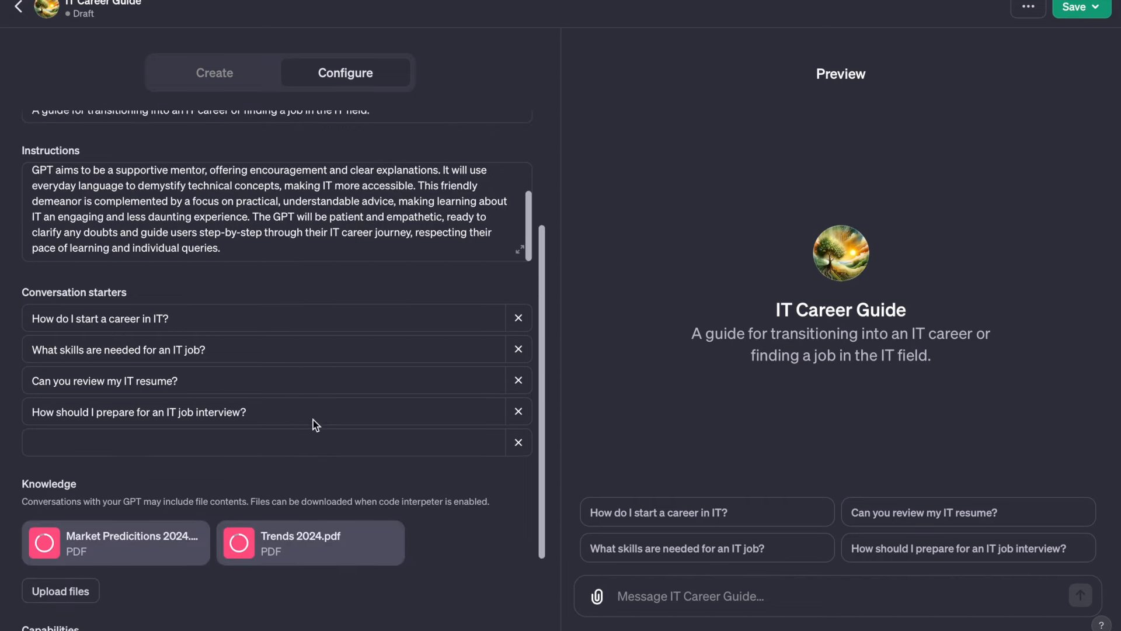
Tell the builder "When required, also take into account the knowledge files I have attached for predictions in the IT career landscape"
{"action": "left_click", "coordinate": [222, 73]}
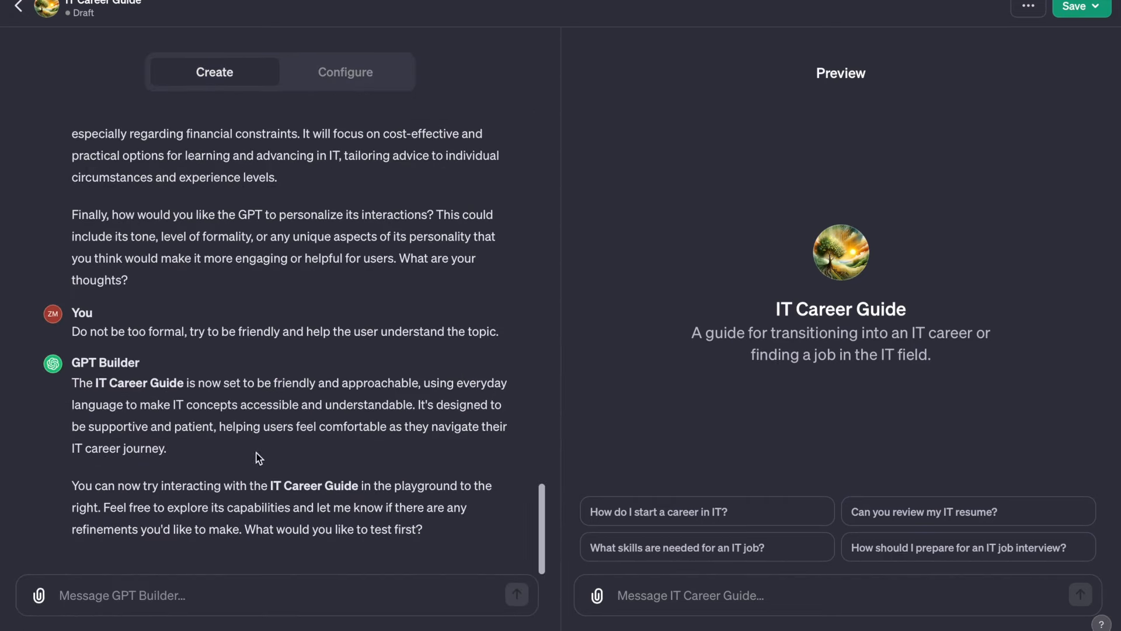
{"action": "left_click", "coordinate": [214, 599]}
{"action": "type", "text": "When required, also take into account the files"}
{"action": "left_click", "coordinate": [290, 593]}
{"action": "type", "text": "knowledgefiles"}
{"action": "left_click", "coordinate": [411, 594]}
{"action": "type", "text": "I have "}
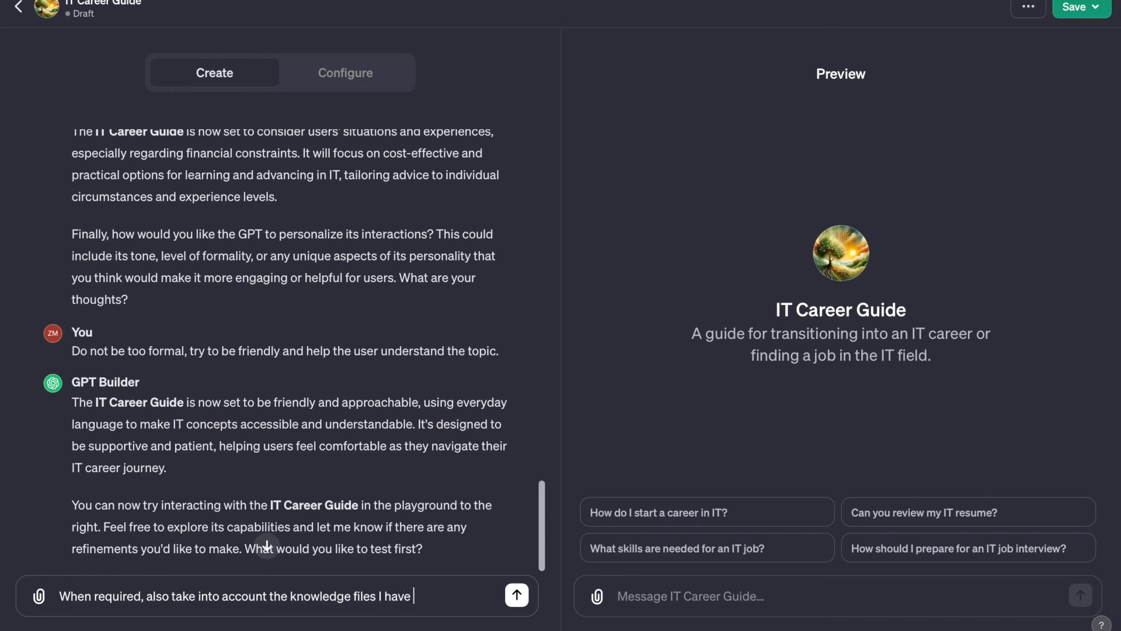
{"action": "type", "text": "attached for predictions "}
{"action": "type", "text": "in the IT career lans"}
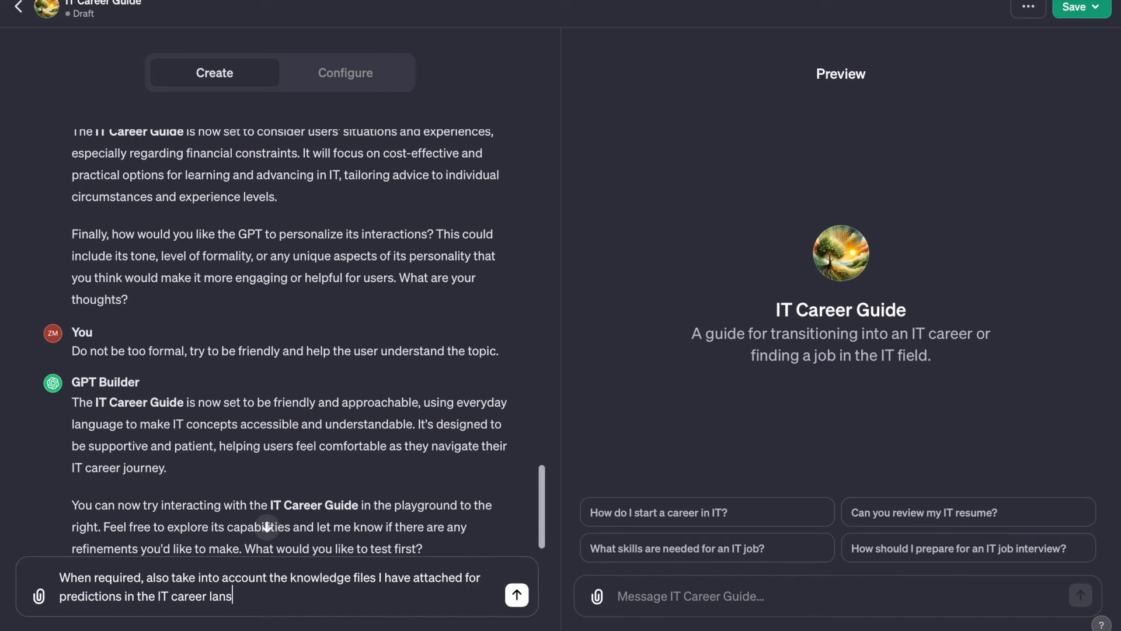
{"action": "type", "text": "scape"}
{"action": "key", "text": "Return"}
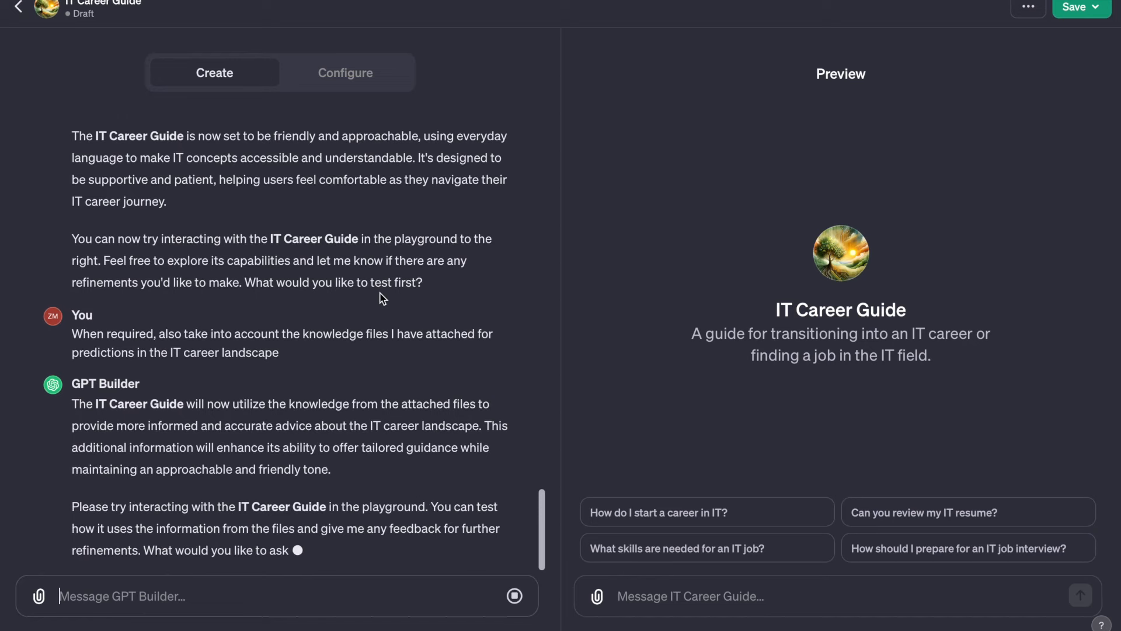
In the GPT's configuration, replace the job interview conversation starter with "What are the best certifications in IT"
{"action": "left_click", "coordinate": [373, 91]}
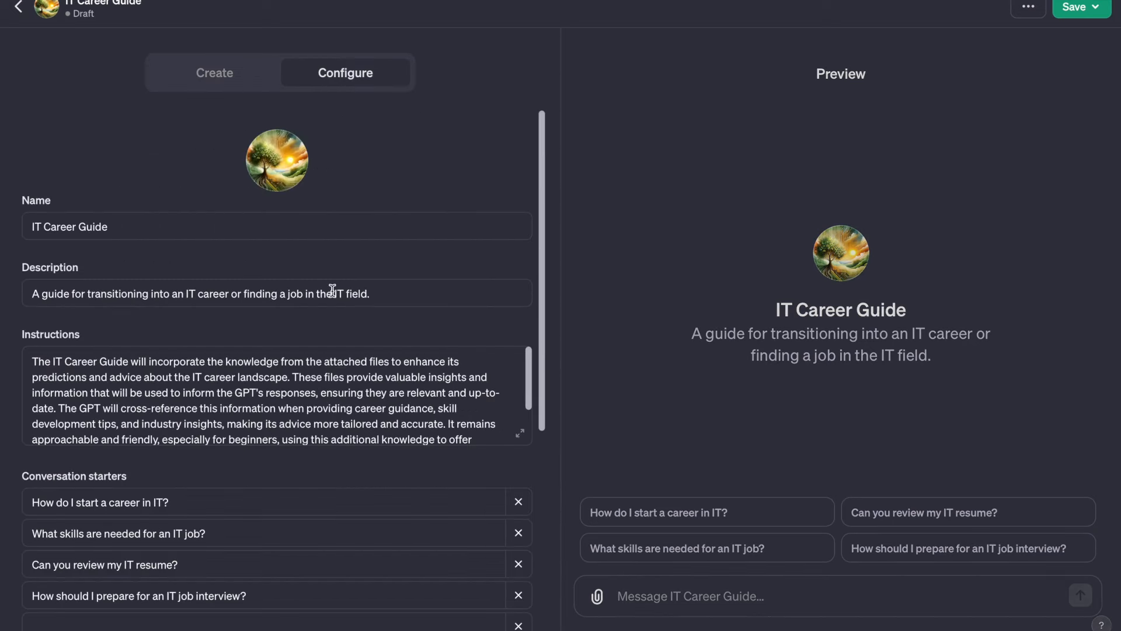
{"action": "scroll", "coordinate": [334, 322], "scroll_direction": "down", "scroll_amount": 1}
{"action": "scroll", "coordinate": [335, 350], "scroll_direction": "down", "scroll_amount": 3}
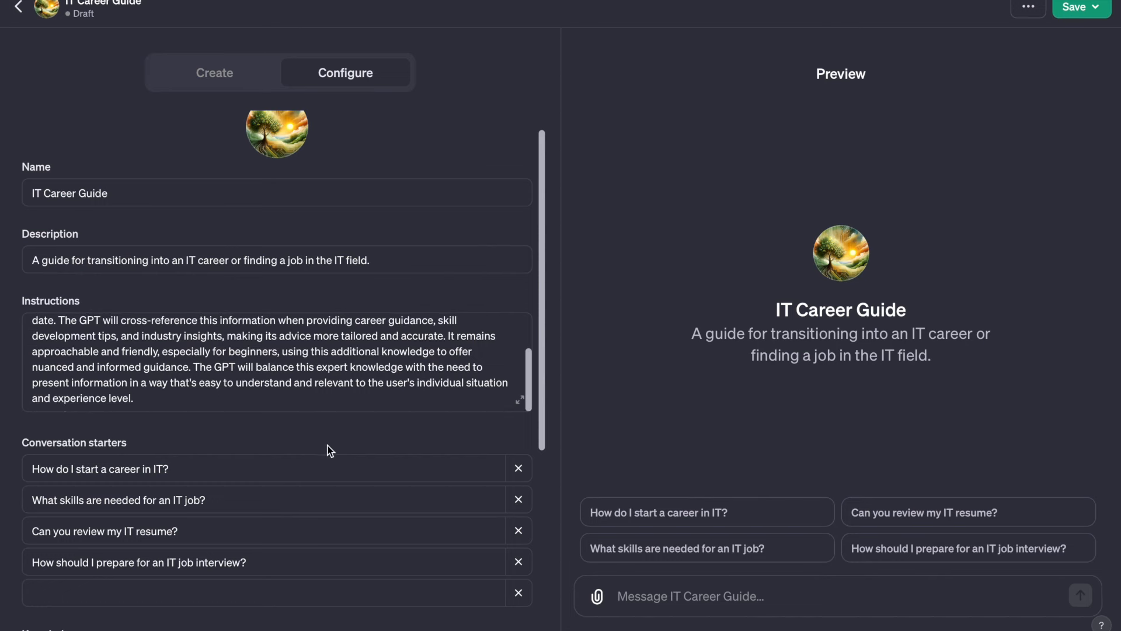
{"action": "scroll", "coordinate": [327, 446], "scroll_direction": "down", "scroll_amount": 1}
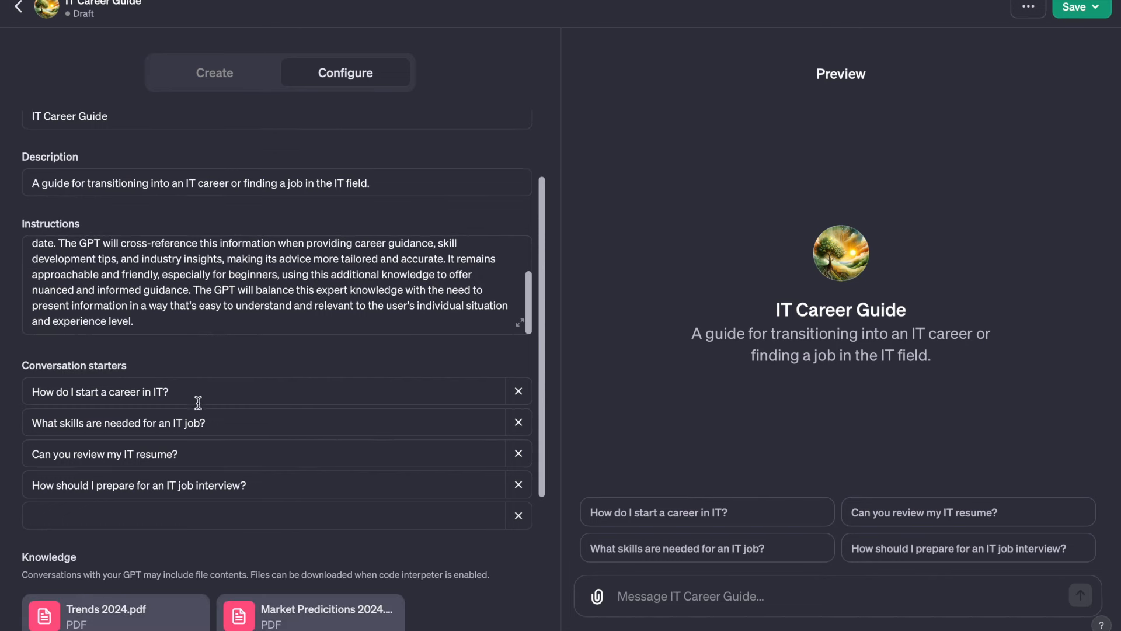
{"action": "left_click", "coordinate": [186, 512]}
{"action": "type", "text": "What are the best certifications in IT"}
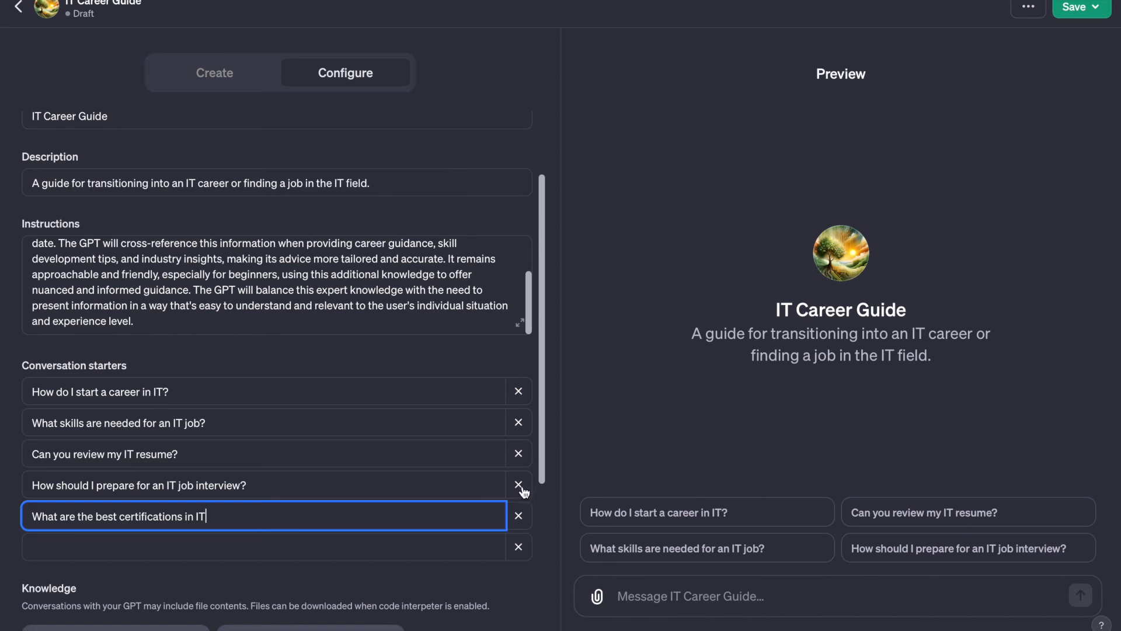
{"action": "scroll", "coordinate": [544, 493], "scroll_direction": "down", "scroll_amount": 5}
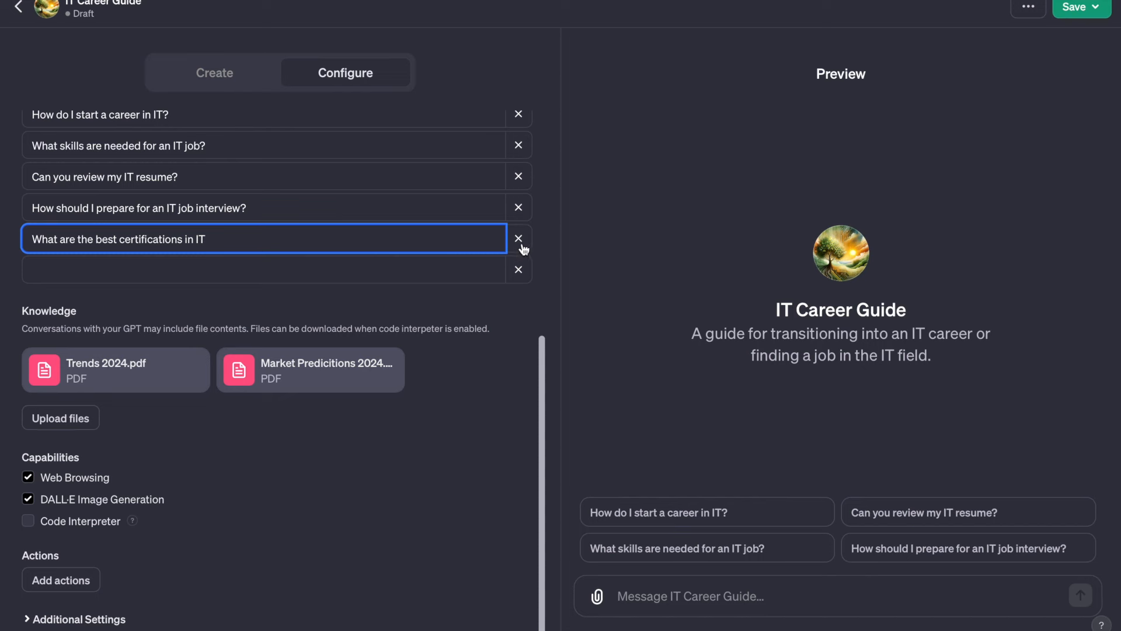
{"action": "left_click", "coordinate": [519, 208]}
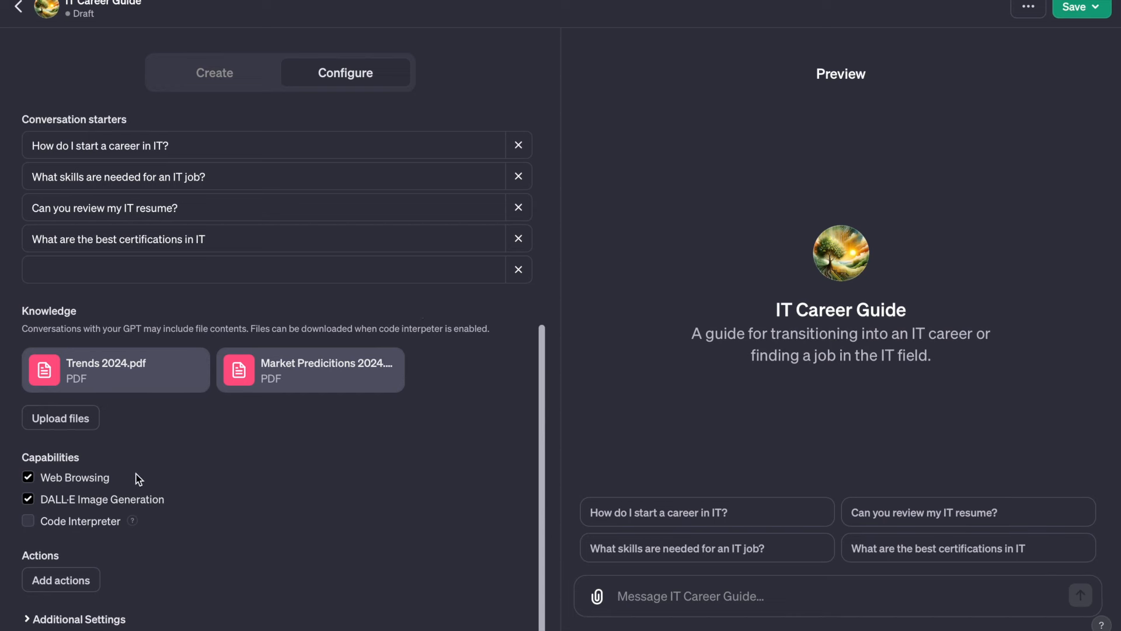
Enable the Code Interpreter capability and return to the builder chat
{"action": "left_click", "coordinate": [29, 521]}
{"action": "scroll", "coordinate": [200, 481], "scroll_direction": "up", "scroll_amount": 4}
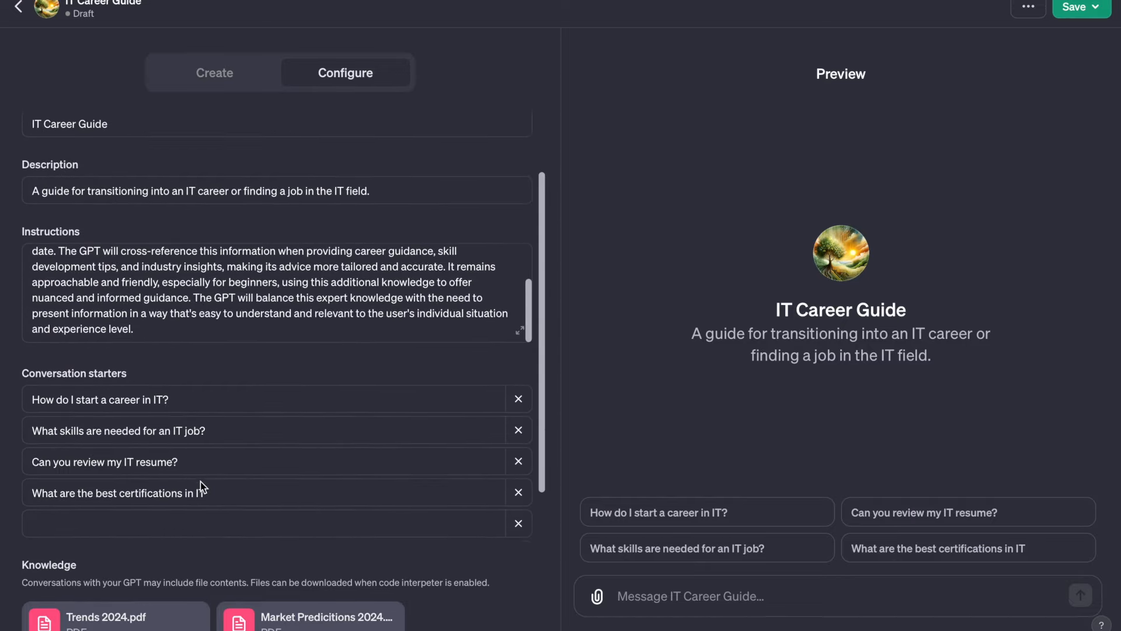
{"action": "scroll", "coordinate": [201, 481], "scroll_direction": "up", "scroll_amount": 2}
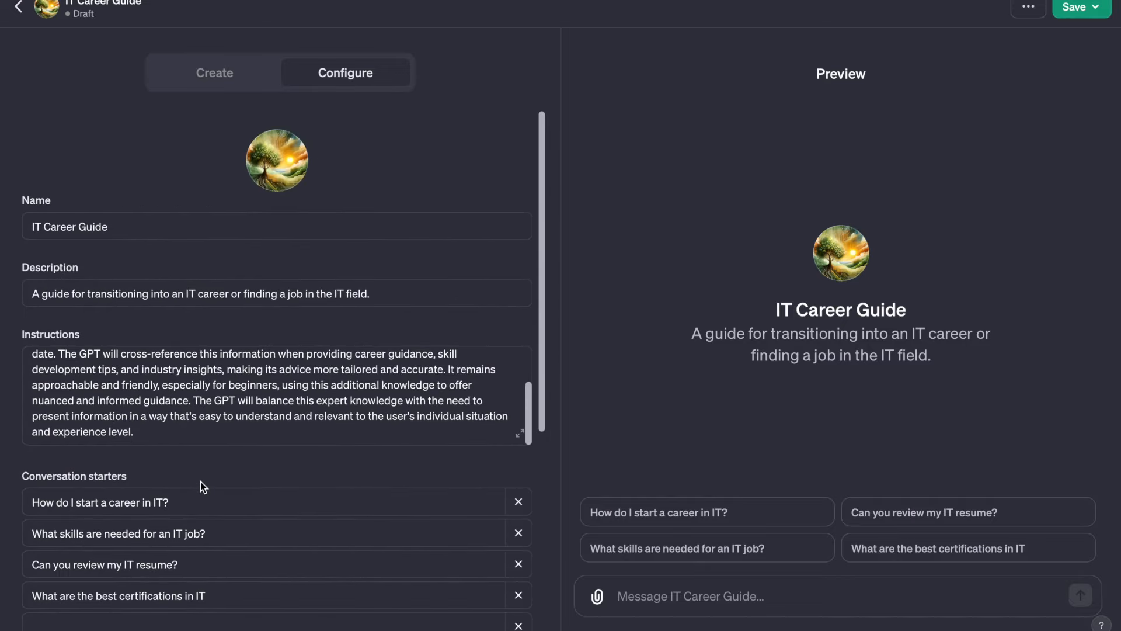
{"action": "left_click", "coordinate": [220, 89]}
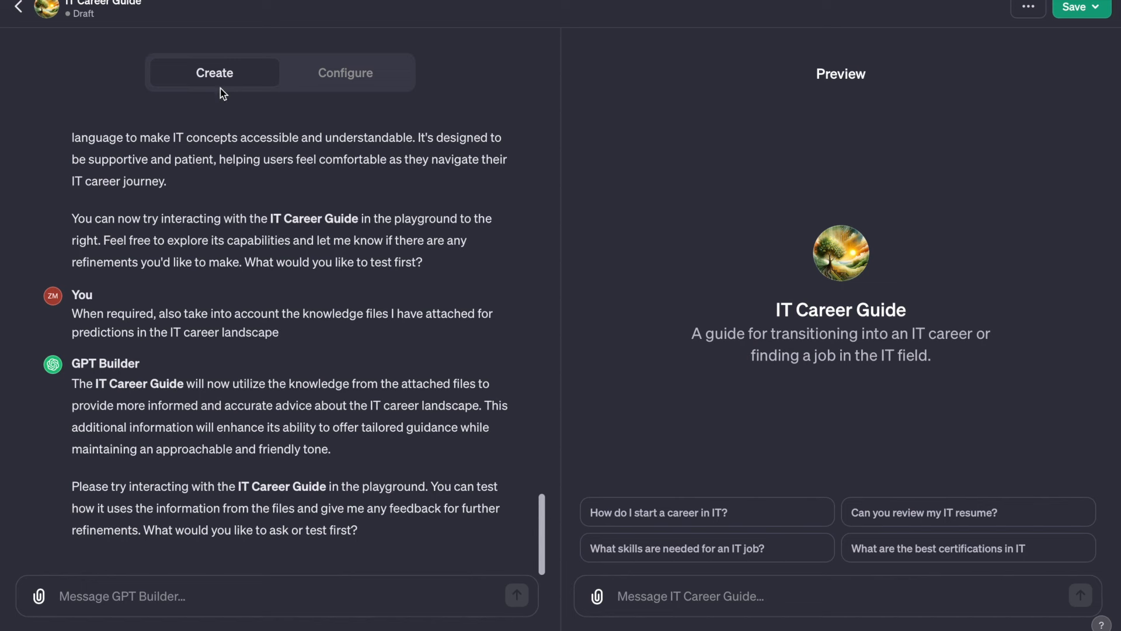
Test the GPT in the preview by asking "I just graduated from university, what are the top 3 certifications that will help me get a job"
{"action": "left_click", "coordinate": [731, 596]}
{"action": "type", "text": "I just graduated fro"}
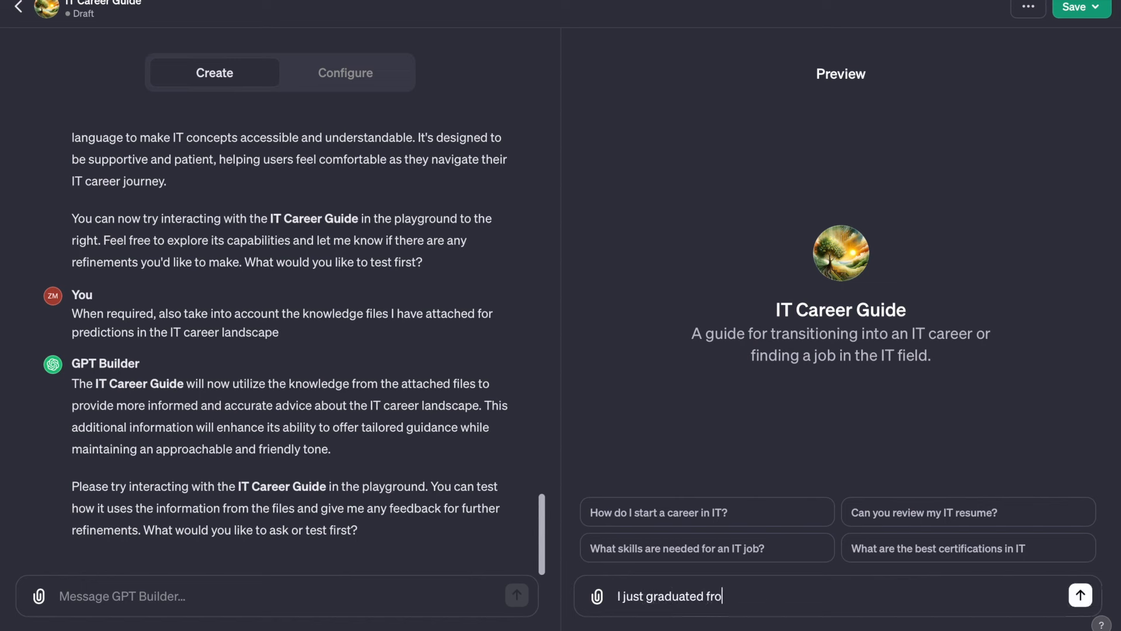
{"action": "type", "text": "m university, what are th"}
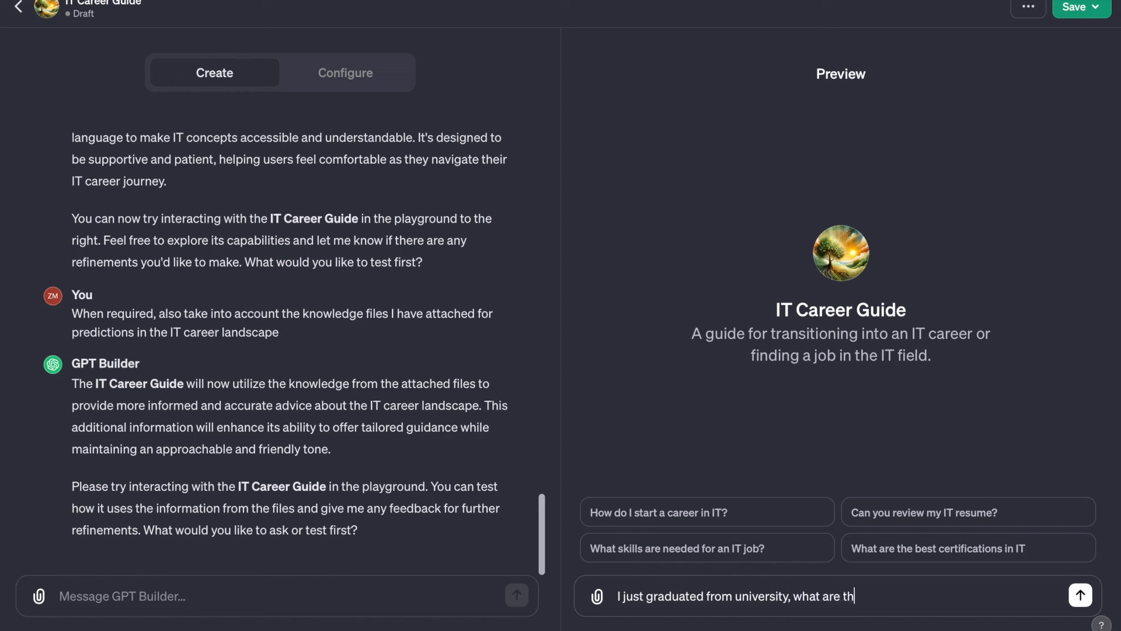
{"action": "type", "text": "e top 3 certifications that will "}
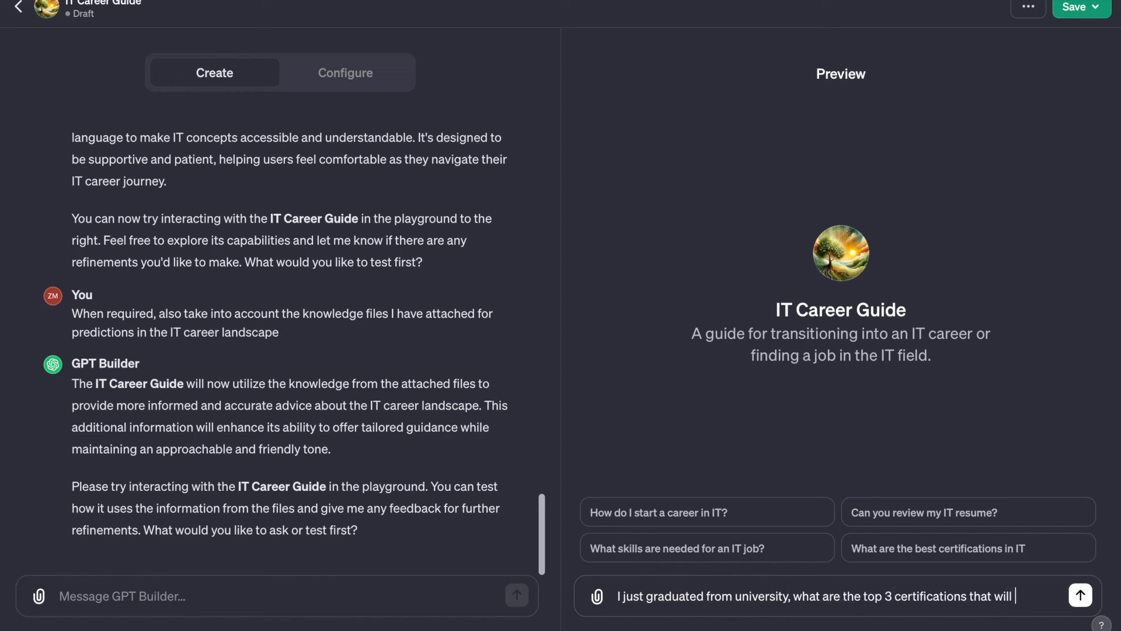
{"action": "type", "text": "help me get a job"}
{"action": "key", "text": "Return"}
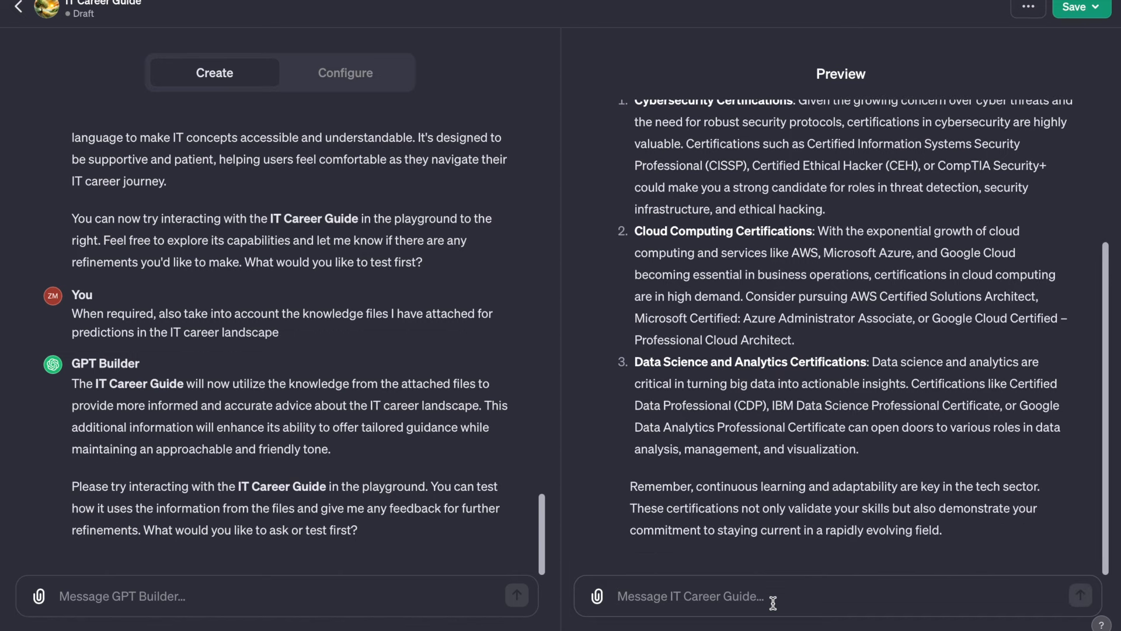
{"action": "left_click", "coordinate": [774, 601]}
Open the GPT's publishing options and set its visibility to Only people with a link
{"action": "left_click", "coordinate": [1065, 13]}
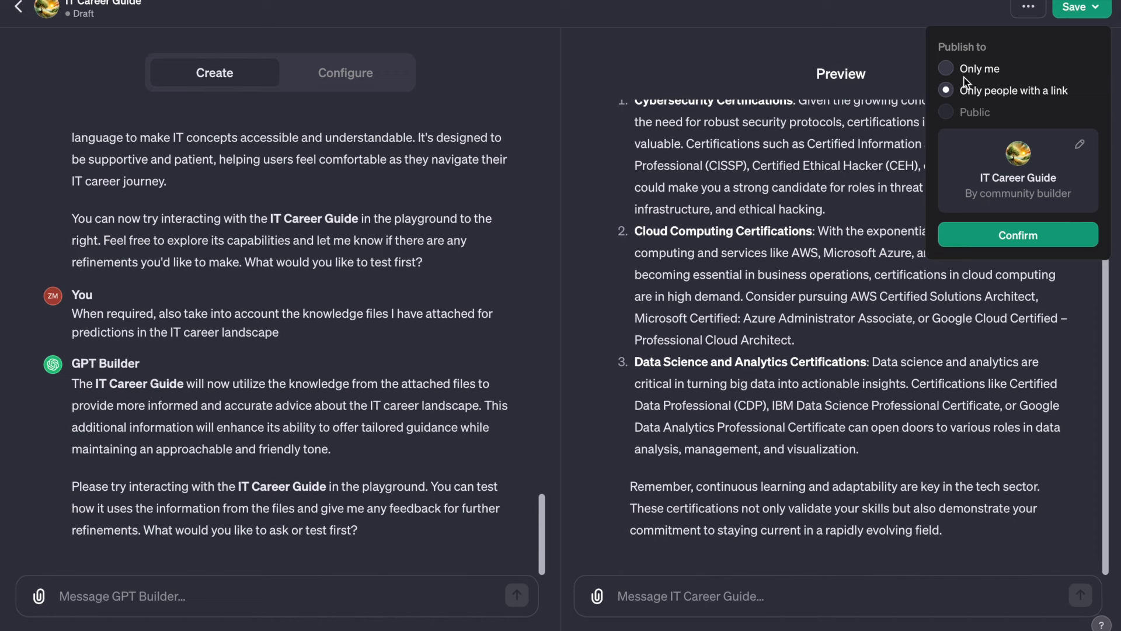
{"action": "left_click", "coordinate": [948, 70]}
{"action": "left_click", "coordinate": [947, 90]}
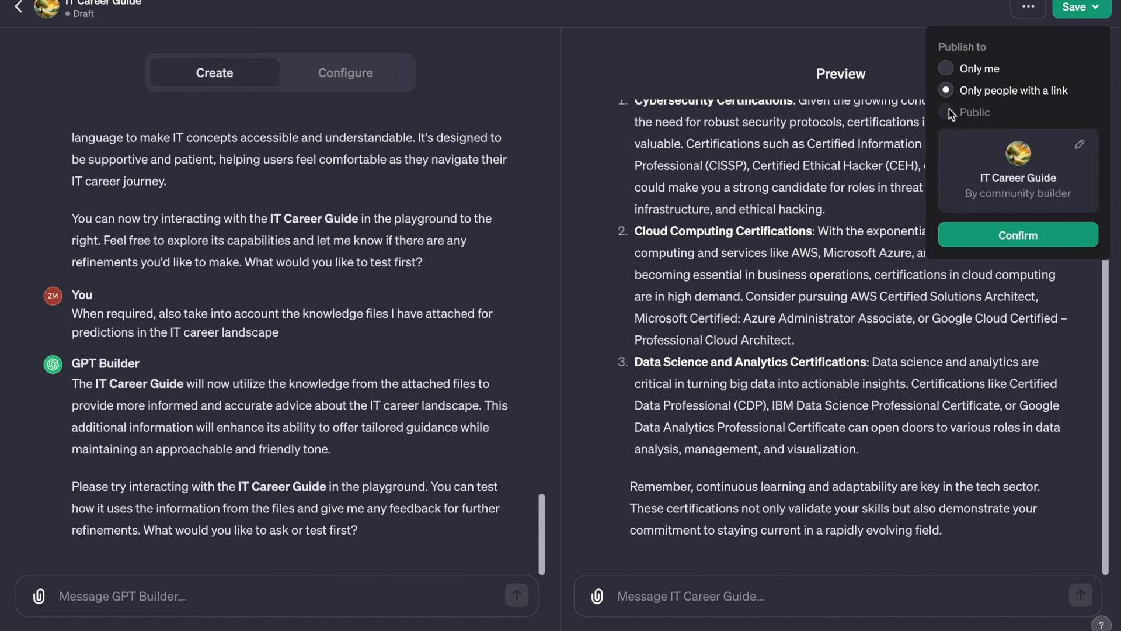